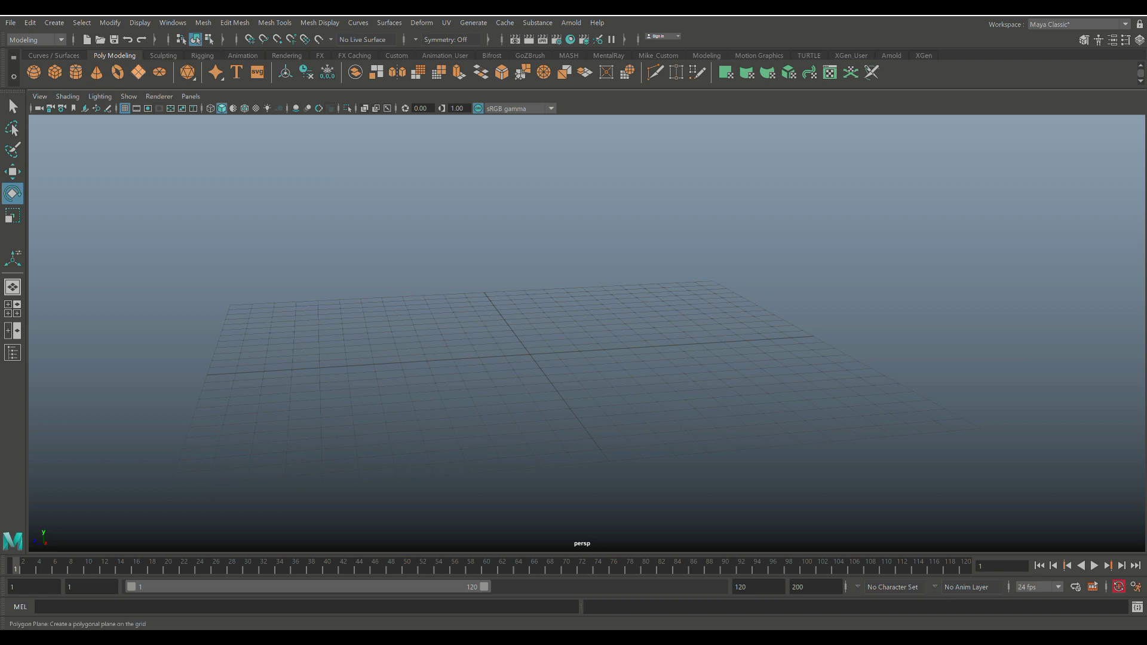
- Create a polygon plane at the grid's centre and scale it uniformly to about 12.8
click(138, 72)
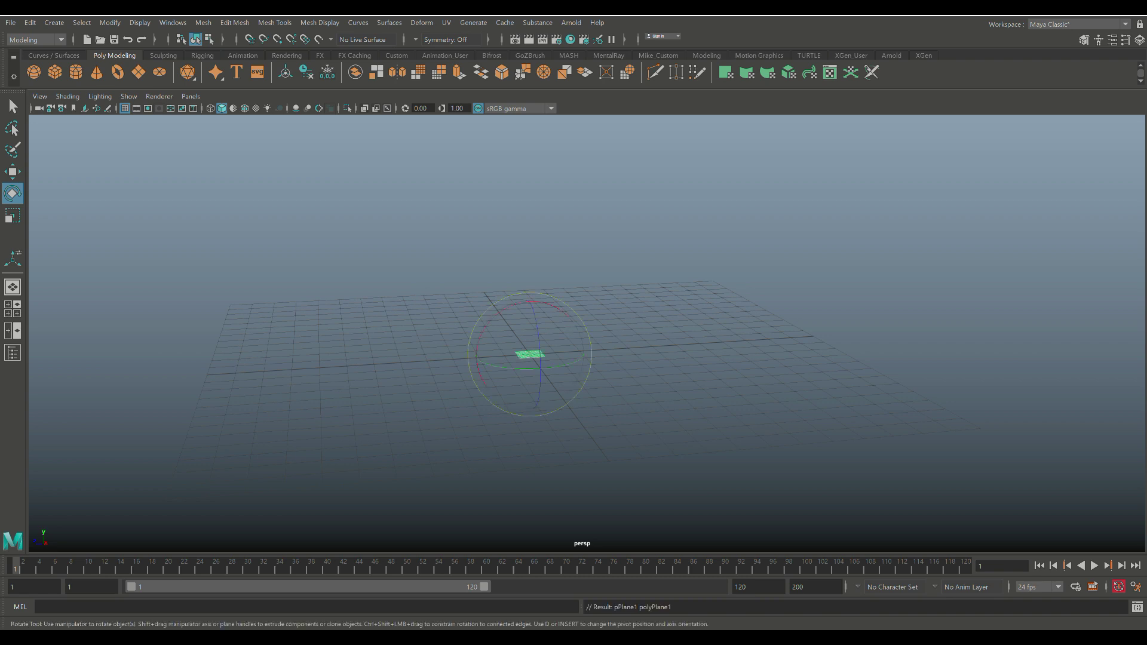
key(r)
drag(530, 354, 1045, 354)
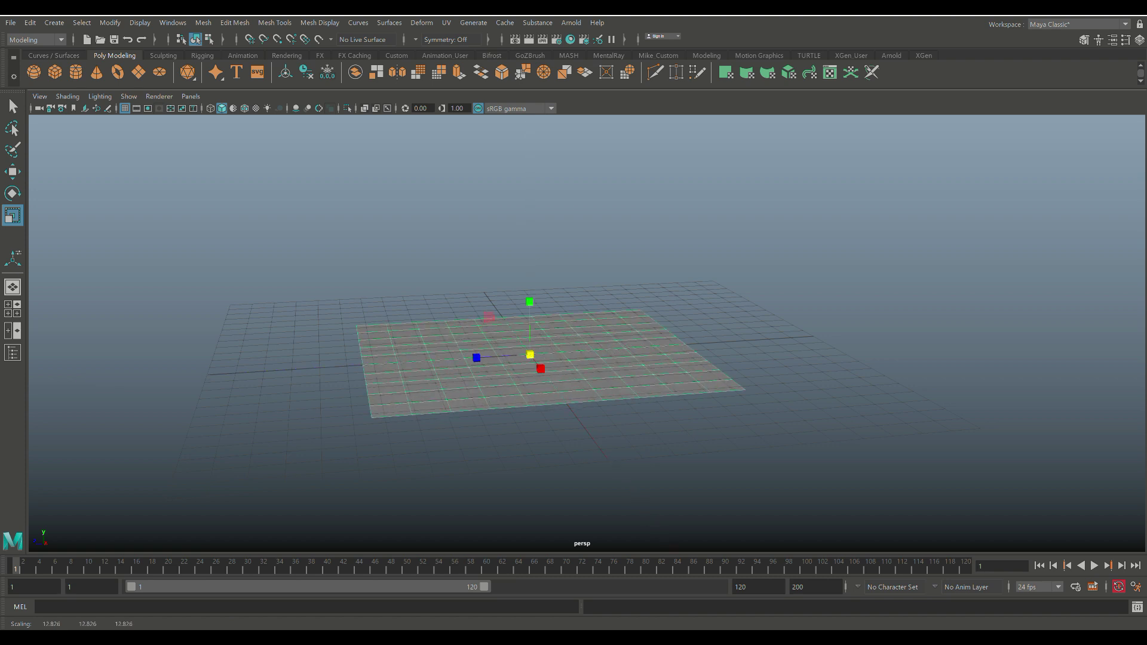
- Set the plane's width and height subdivisions to 20 each
key(ctrl+a)
click(971, 126)
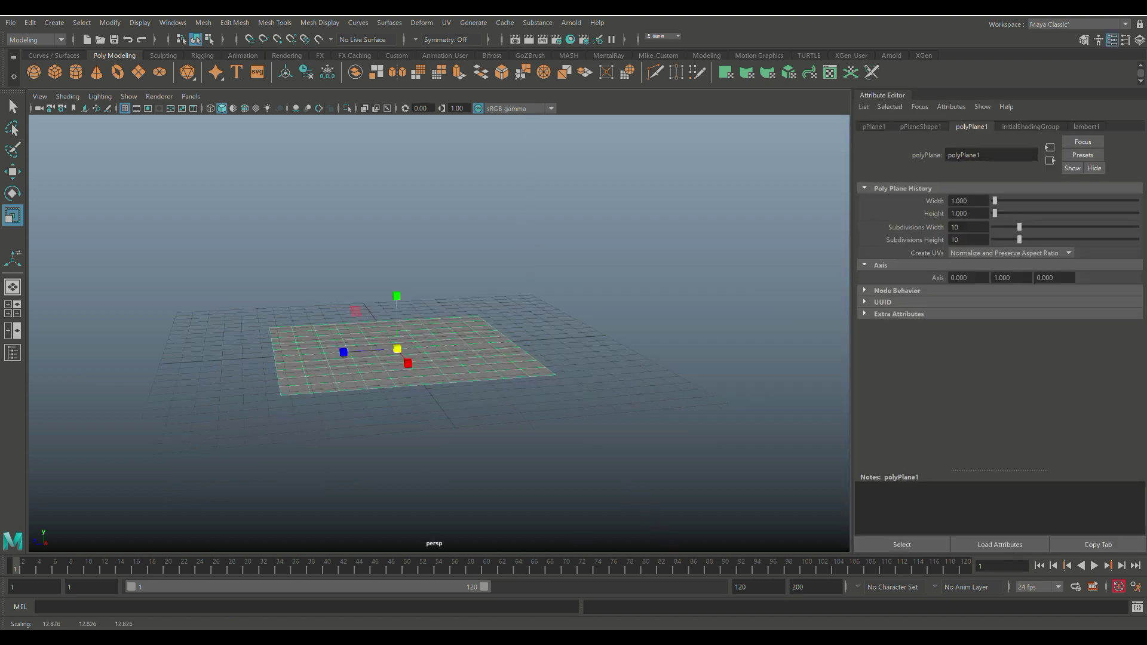
double_click(955, 227)
text(20)
key(Tab)
text(20)
key(Return)
scroll(438, 333, up, 5)
scroll(439, 334, down, 4)
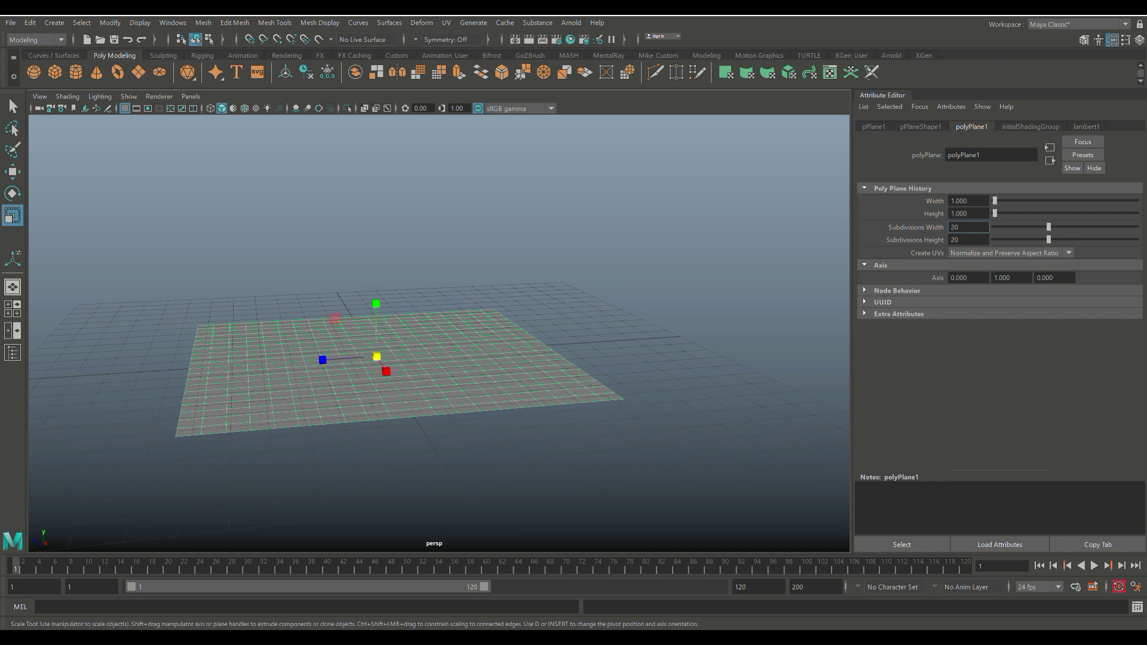
- Rotate the plane so that it stands upright on the grid, facing the X axis
alt+drag(418, 353, 465, 366)
key(e)
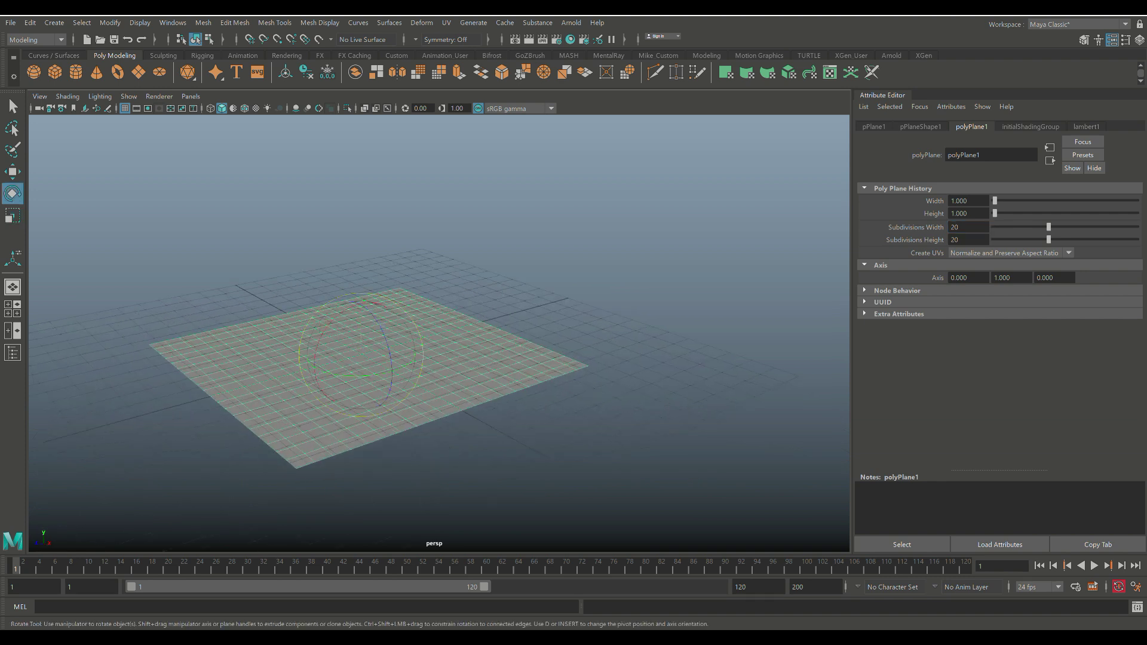
drag(377, 318, 341, 384)
scroll(390, 385, down, 3)
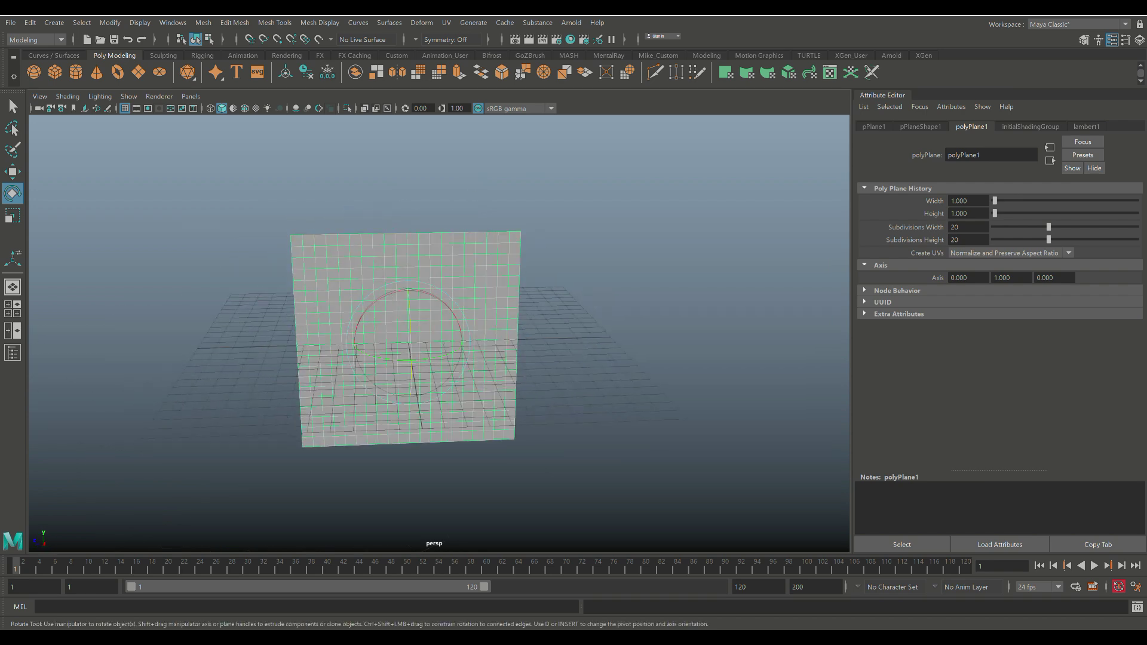
- Show the side view at full size and switch the plane to face selection
click(13, 309)
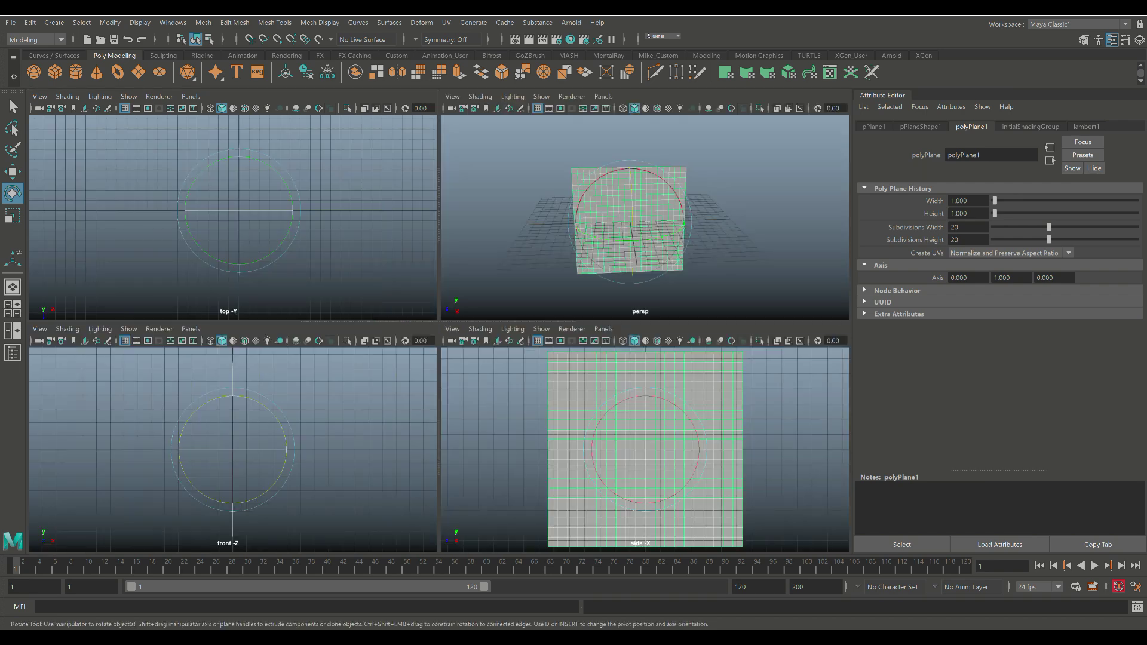
key(space)
scroll(439, 333, up, 3)
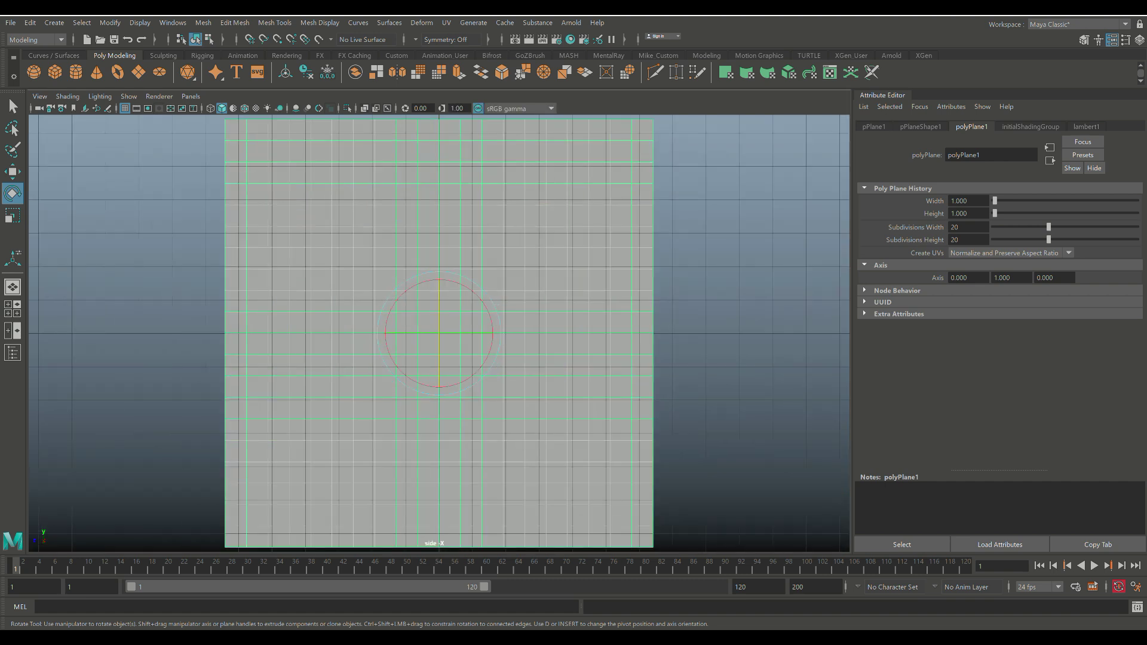
key(alt+d)
scroll(439, 333, down, 2)
scroll(439, 333, up, 2)
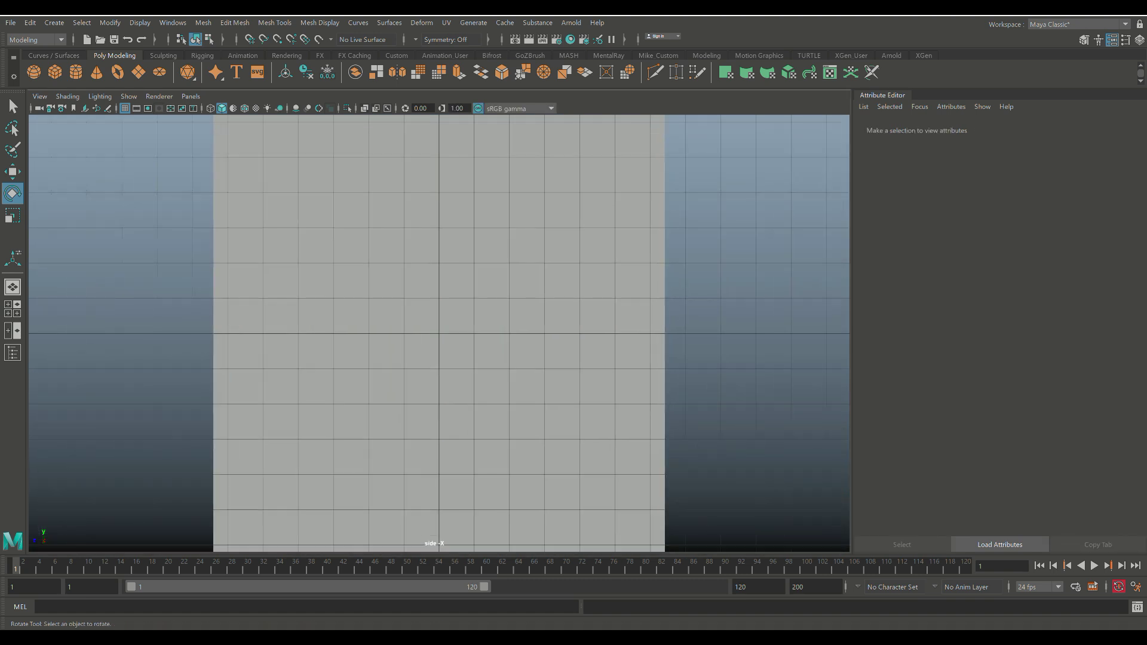
key(ctrl+z)
right_drag(402, 254, 407, 287)
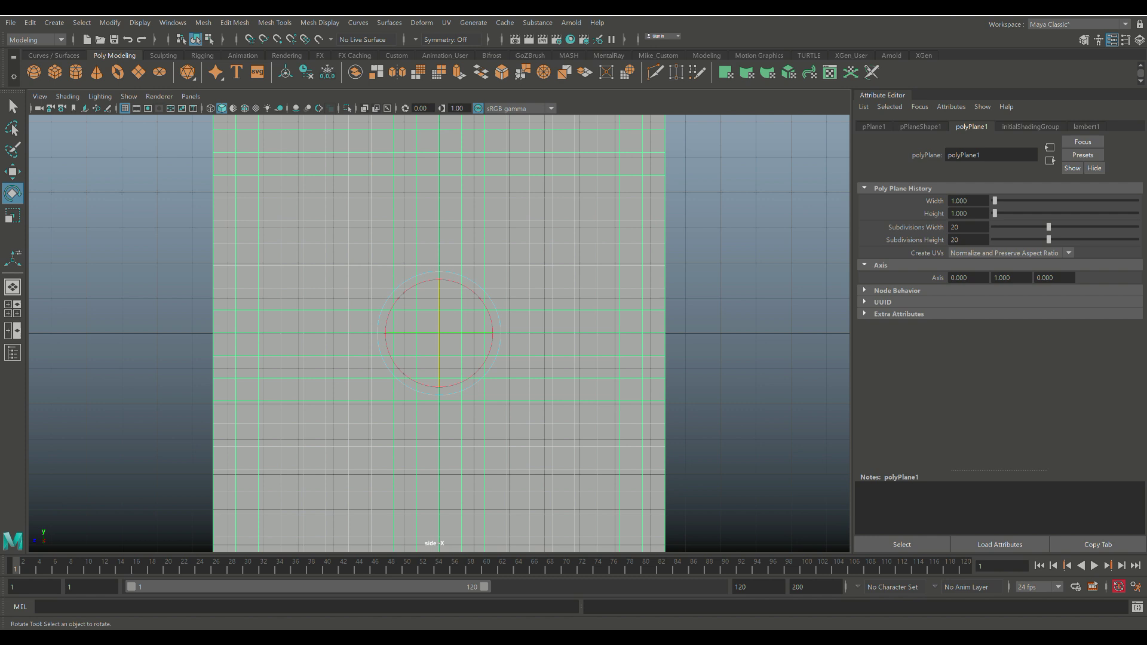
- Delete a block of faces 8 wide and 5 high around the plane's middle to make a rectangular opening
click(360, 254)
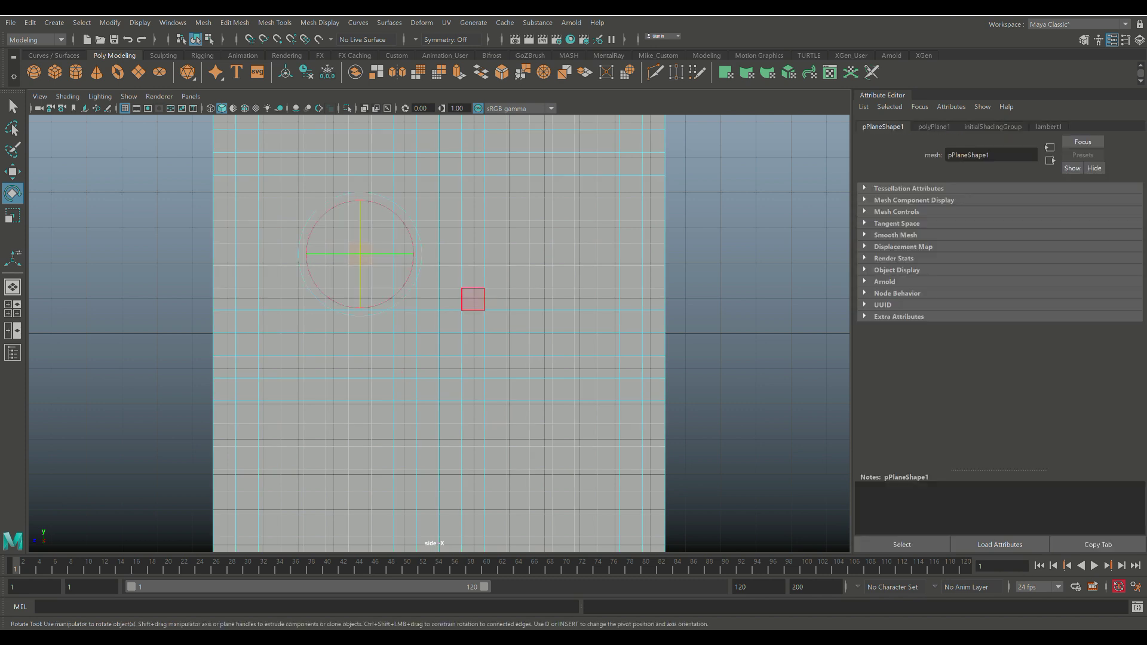
shift+double_click(517, 254)
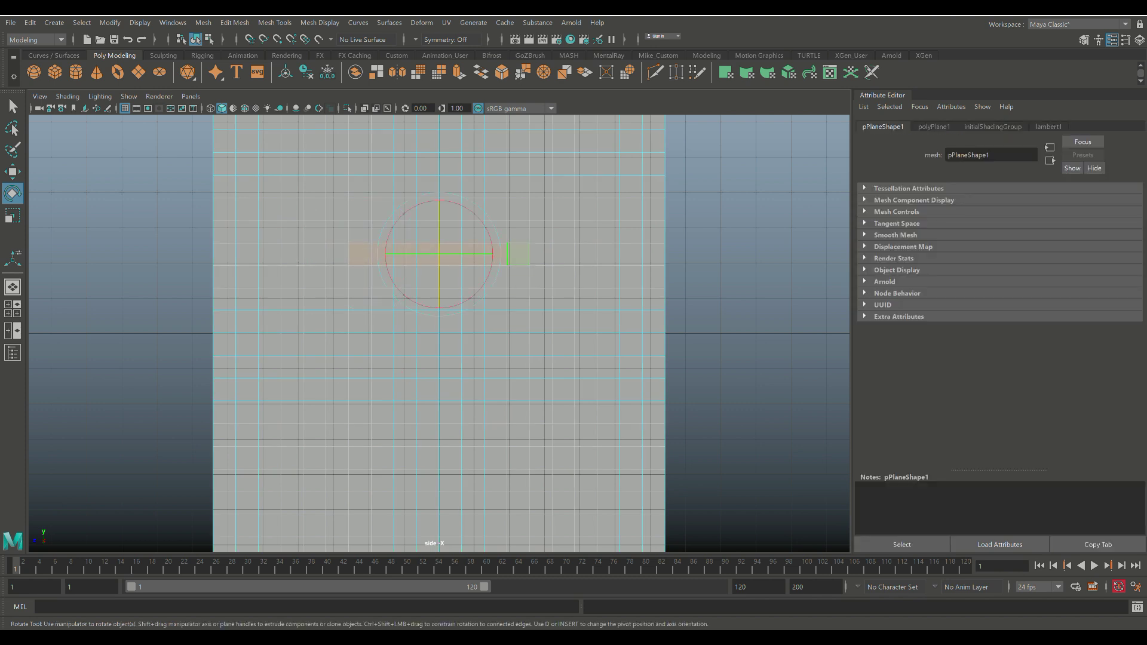
shift+double_click(518, 345)
shift+double_click(360, 345)
shift+double_click(359, 277)
key(Delete)
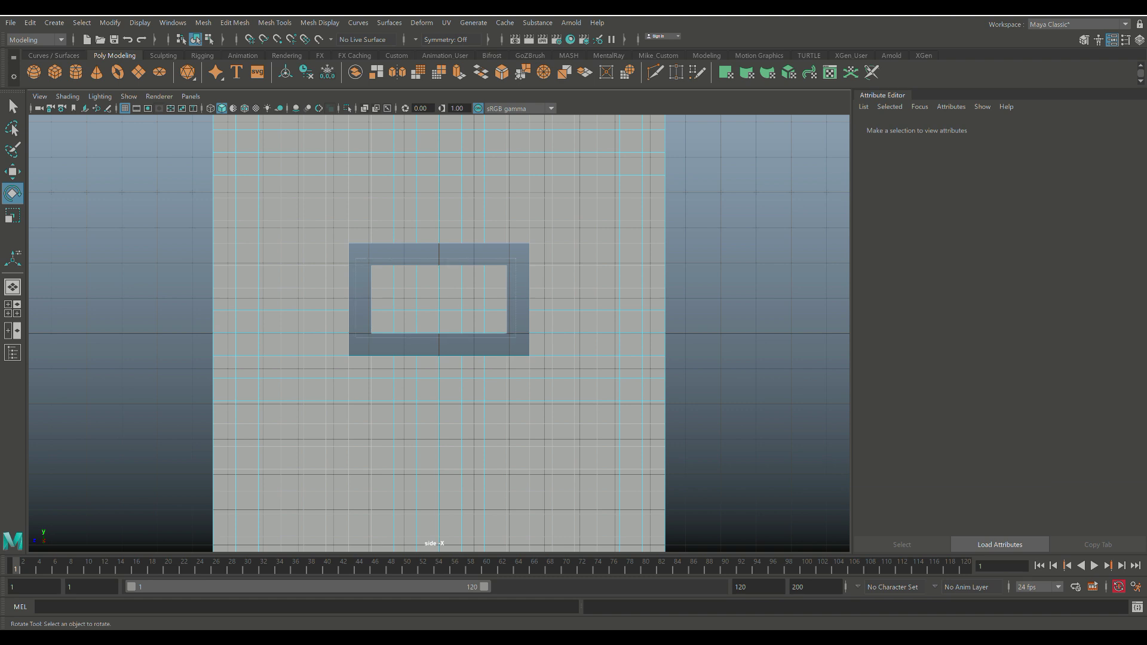
drag(356, 258, 516, 337)
key(Delete)
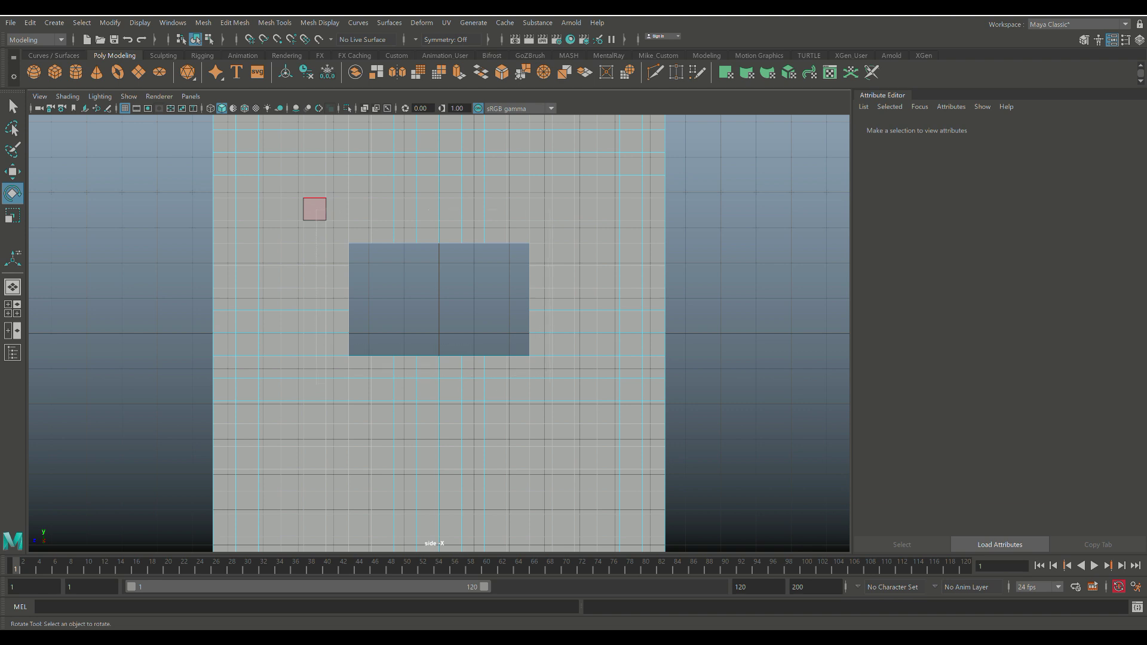
- Poke the two-face-wide border of faces surrounding the rectangular opening
drag(315, 209, 544, 392)
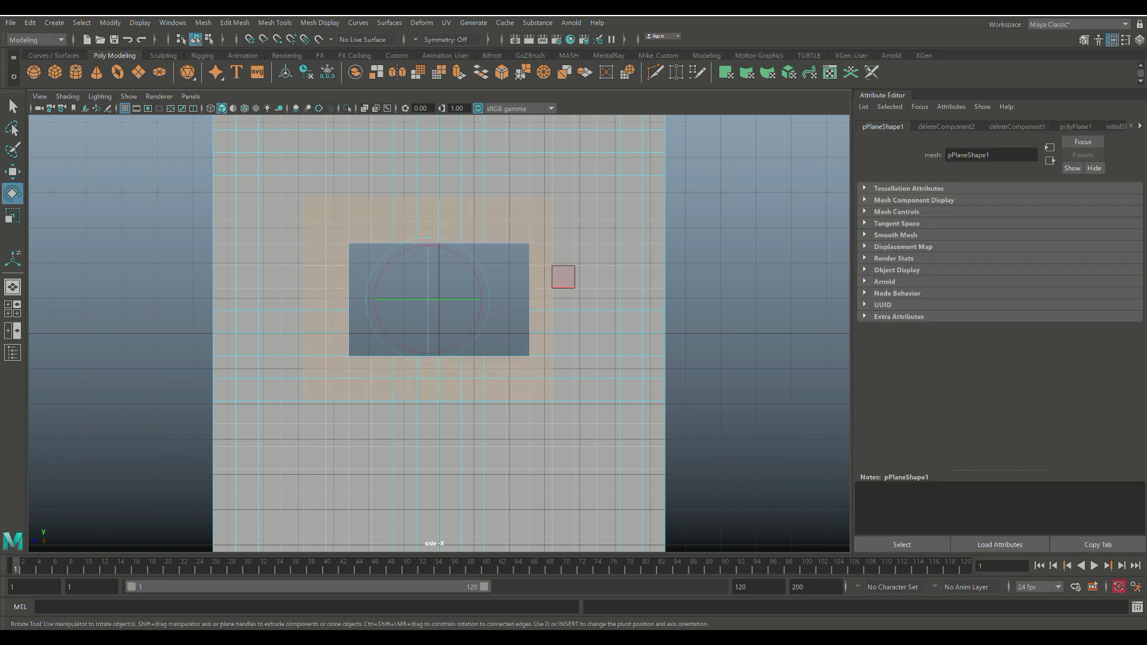
shift+click(563, 210)
shift+double_click(563, 389)
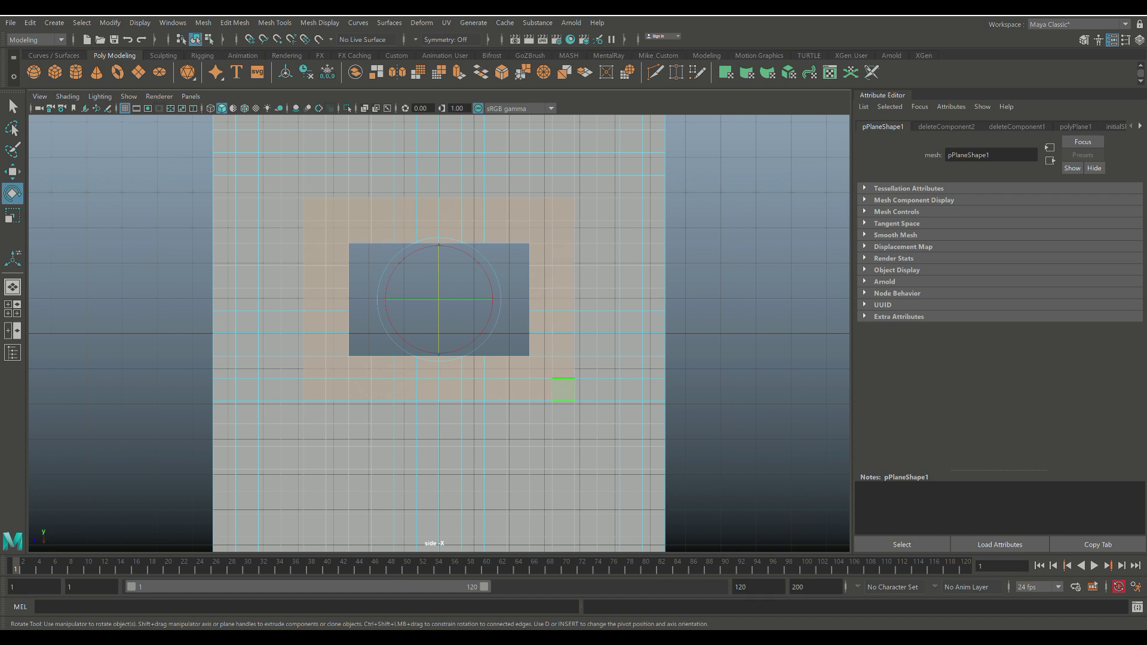
click(235, 22)
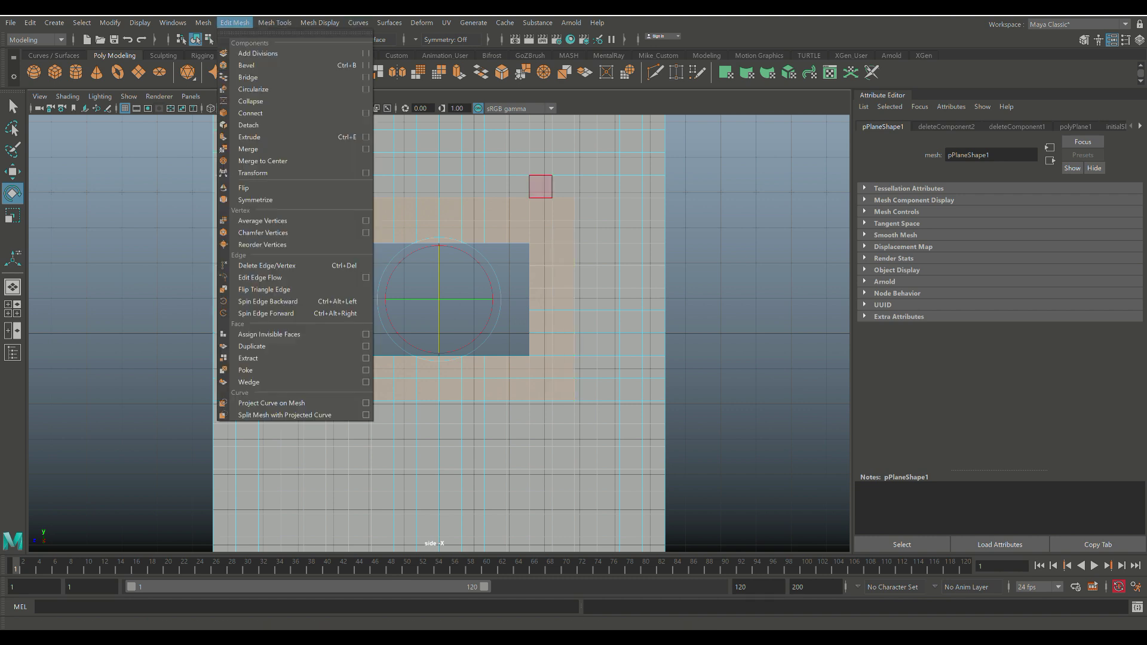
click(246, 369)
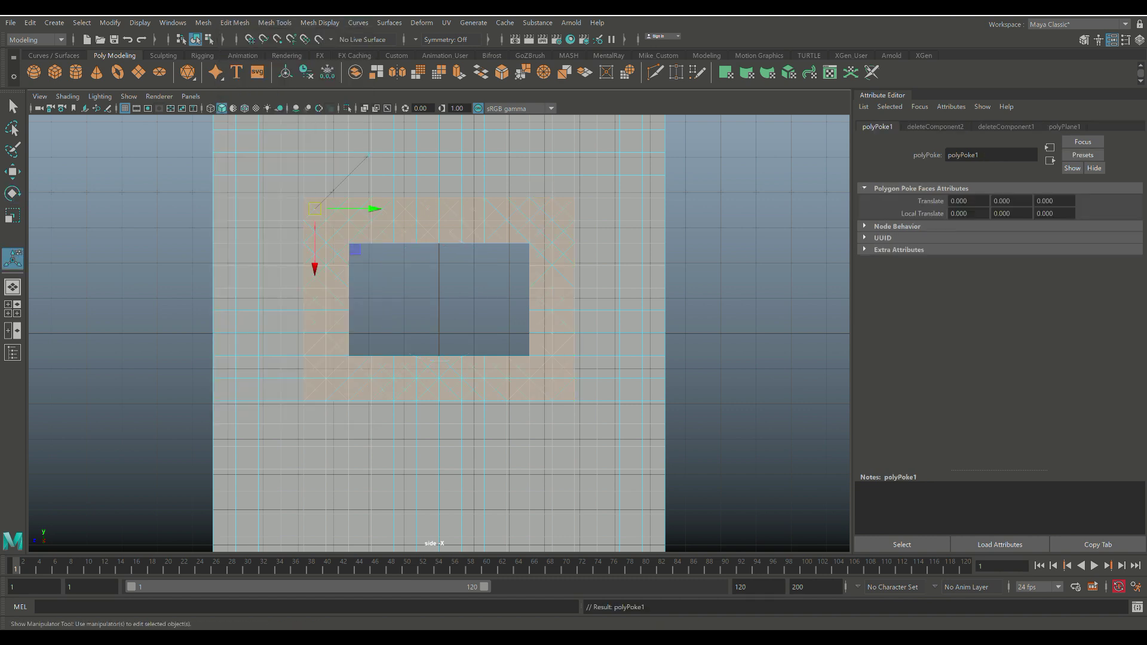
scroll(439, 333, up, 2)
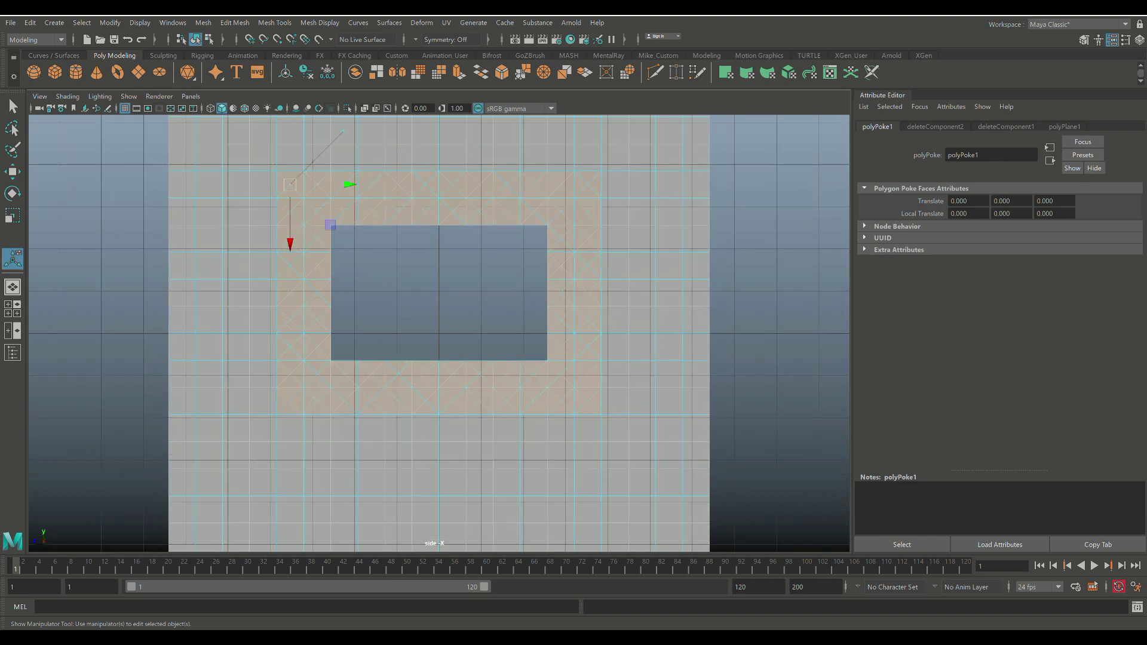
alt+middle_drag(439, 334, 520, 336)
scroll(439, 333, down, 2)
scroll(438, 333, up, 2)
scroll(439, 333, down, 1)
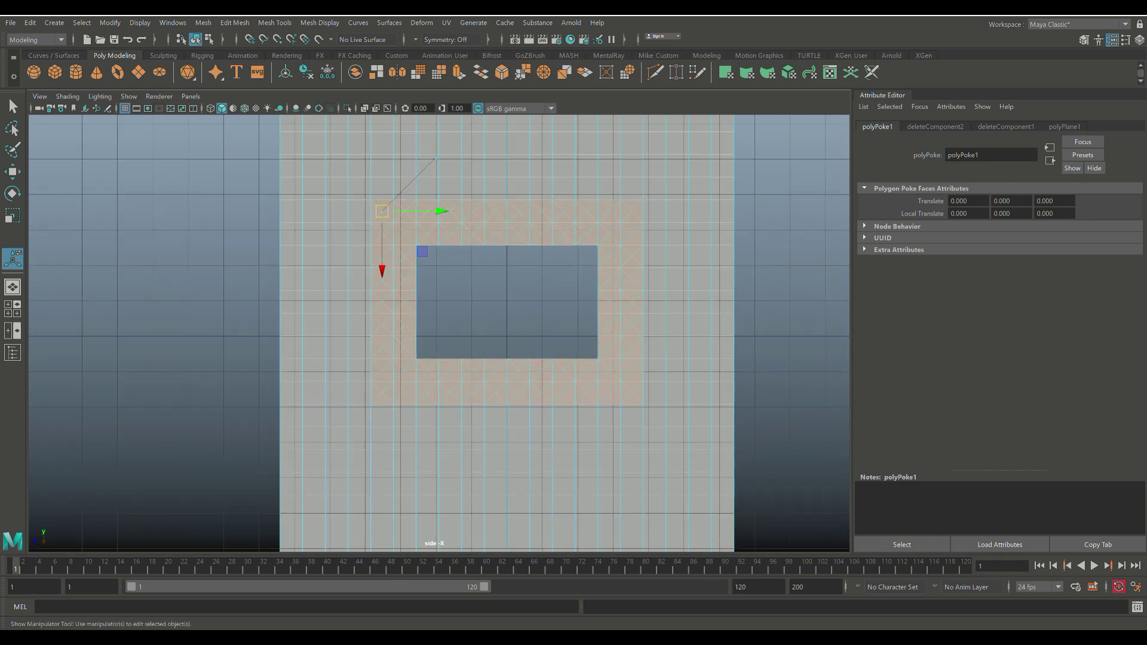
- Delete the two triangular faces bordering each corner of the opening to form pointed corner notches
key(alt+d)
scroll(439, 333, up, 5)
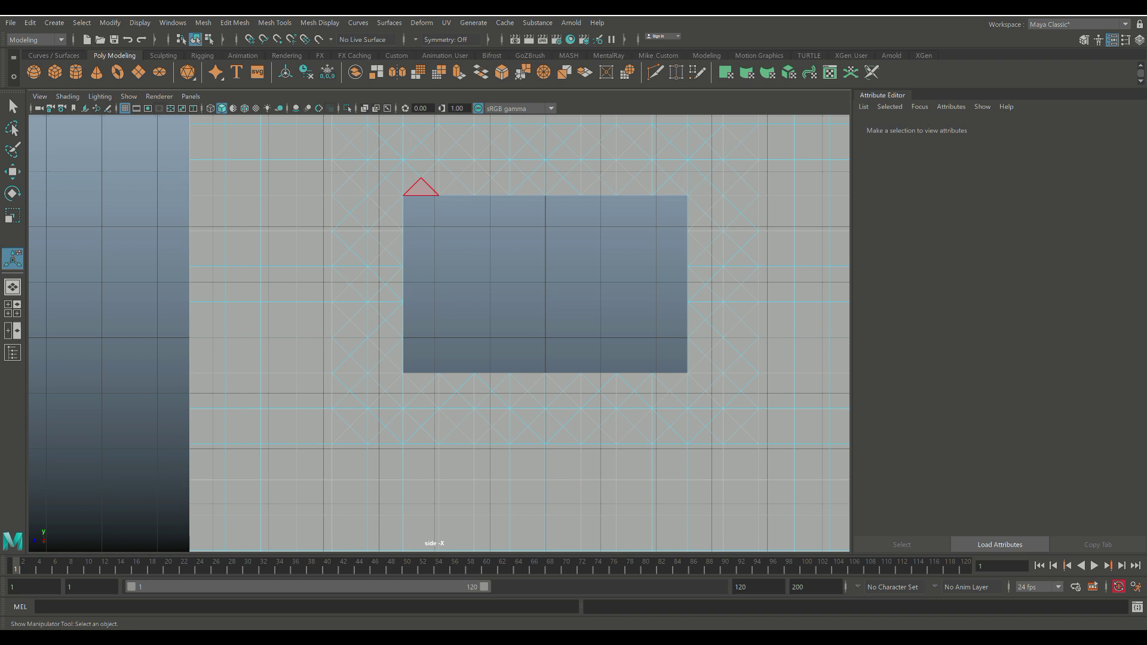
click(421, 188)
shift+click(395, 213)
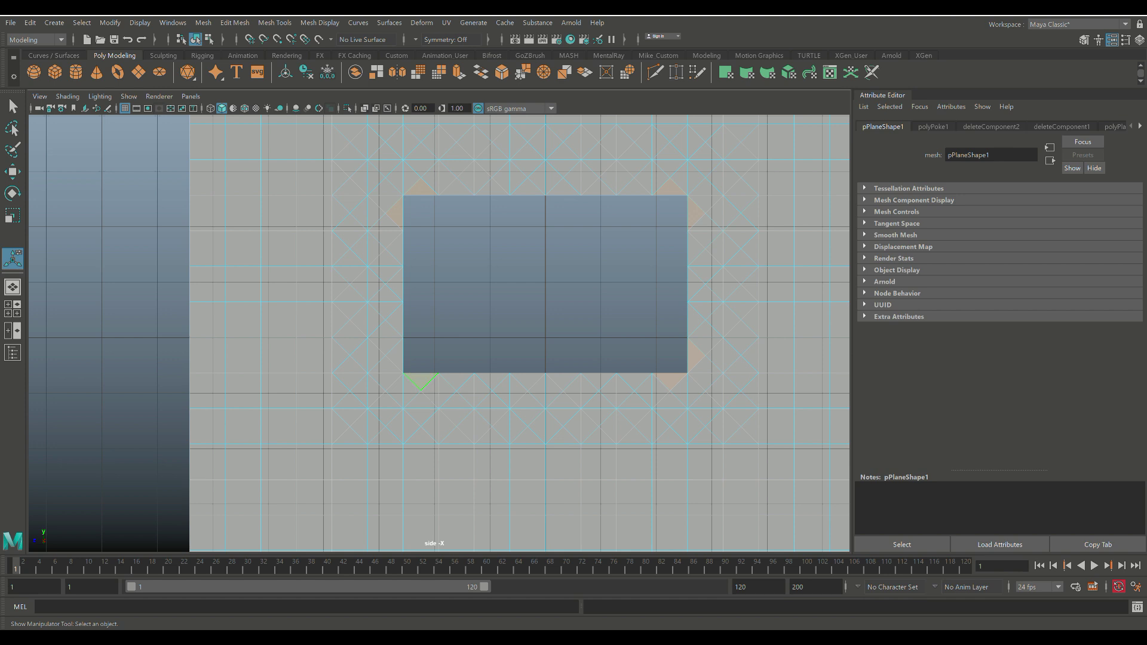
key(Delete)
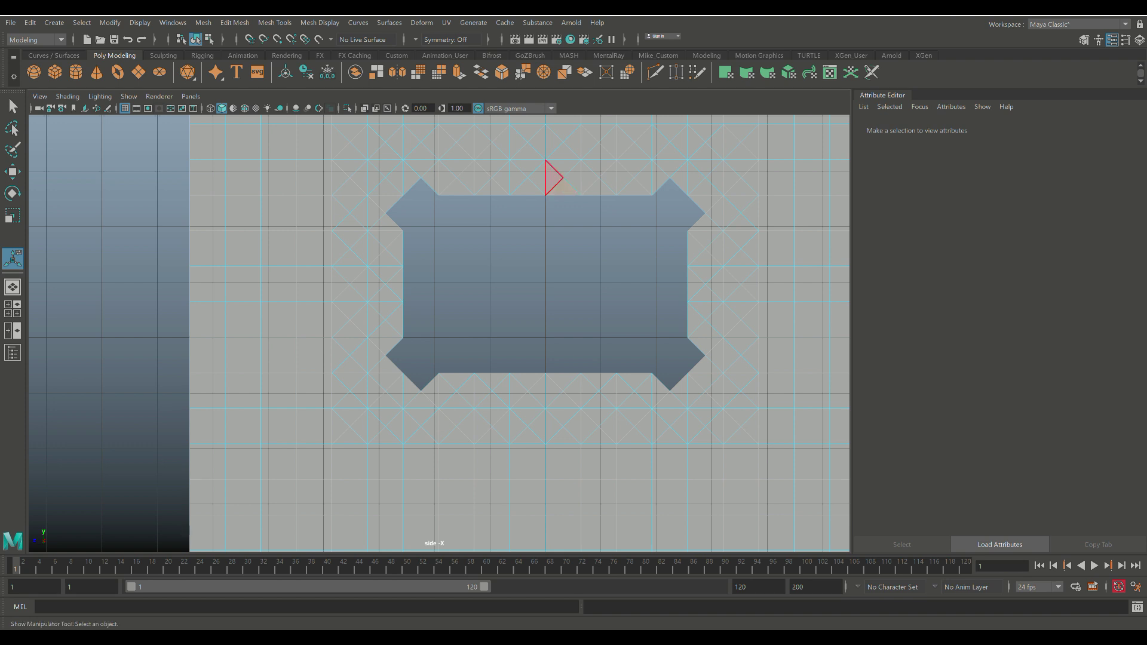
- Delete the triangular faces at the middle of the opening's upper and lower edges to form pointed notches
click(538, 177)
shift+click(527, 188)
shift+click(554, 177)
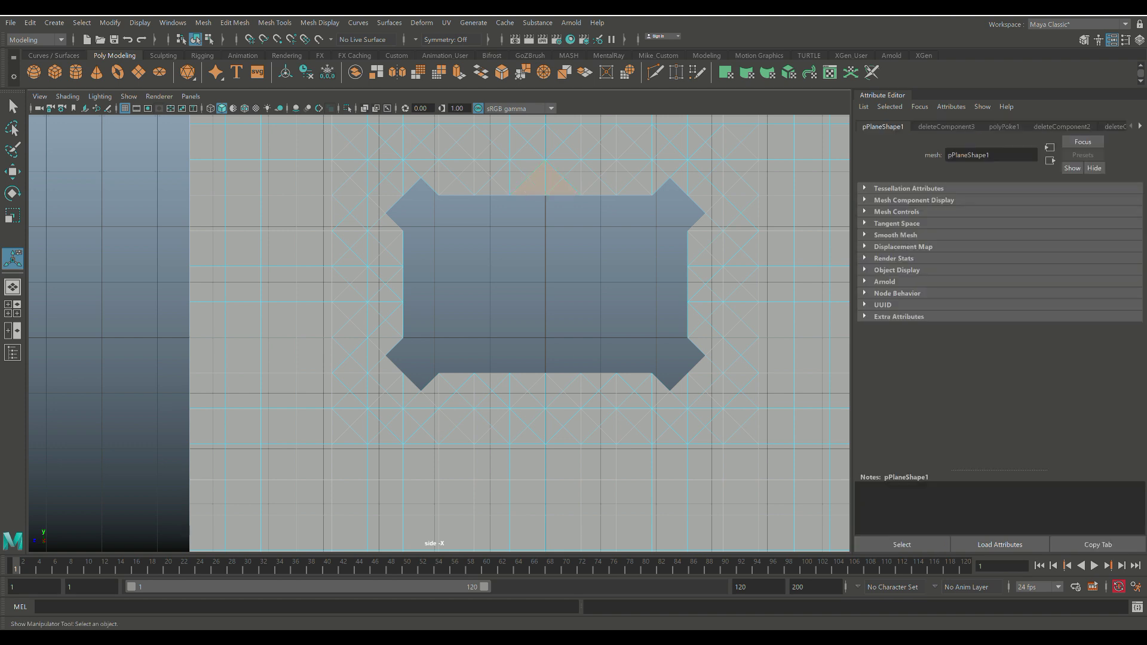
shift+click(562, 379)
shift+click(554, 392)
shift+click(536, 392)
key(Delete)
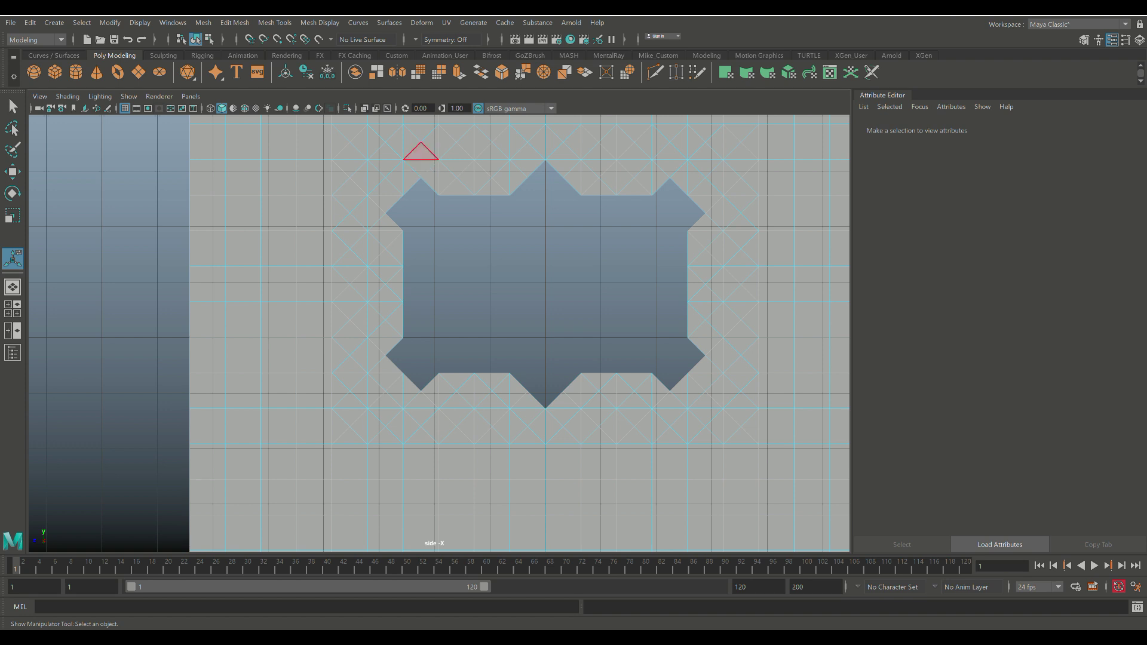
- Extrude a jagged ring of triangular faces around the opening with a thickness of 0.2
click(421, 152)
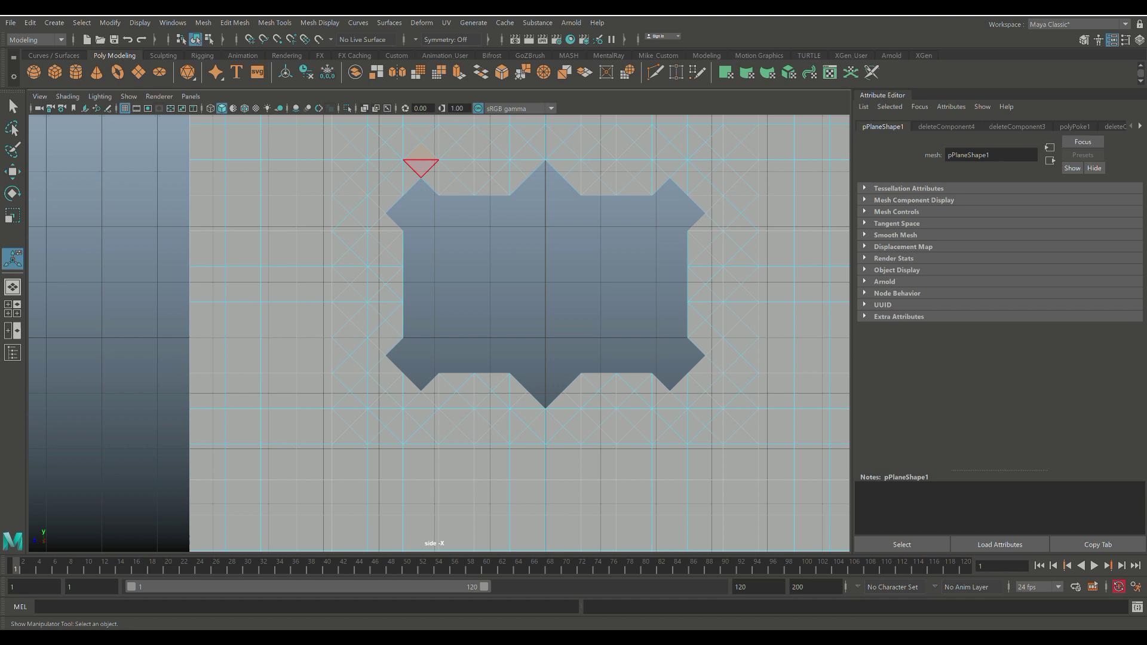
mouse_move(421, 167)
shift+mouse_down()
mouse_move(394, 178)
mouse_move(375, 215)
mouse_move(357, 213)
mouse_move(382, 224)
mouse_move(395, 256)
mouse_move(379, 261)
mouse_move(395, 334)
mouse_move(375, 362)
mouse_move(359, 355)
mouse_move(403, 391)
mouse_move(422, 402)
mouse_move(502, 383)
mouse_move(540, 400)
mouse_move(575, 385)
mouse_move(663, 395)
mouse_move(707, 367)
mouse_move(705, 203)
mouse_move(690, 173)
mouse_move(576, 176)
mouse_move(528, 153)
mouse_move(478, 177)
mouse_move(427, 179)
mouse_move(482, 178)
shift+mouse_up()
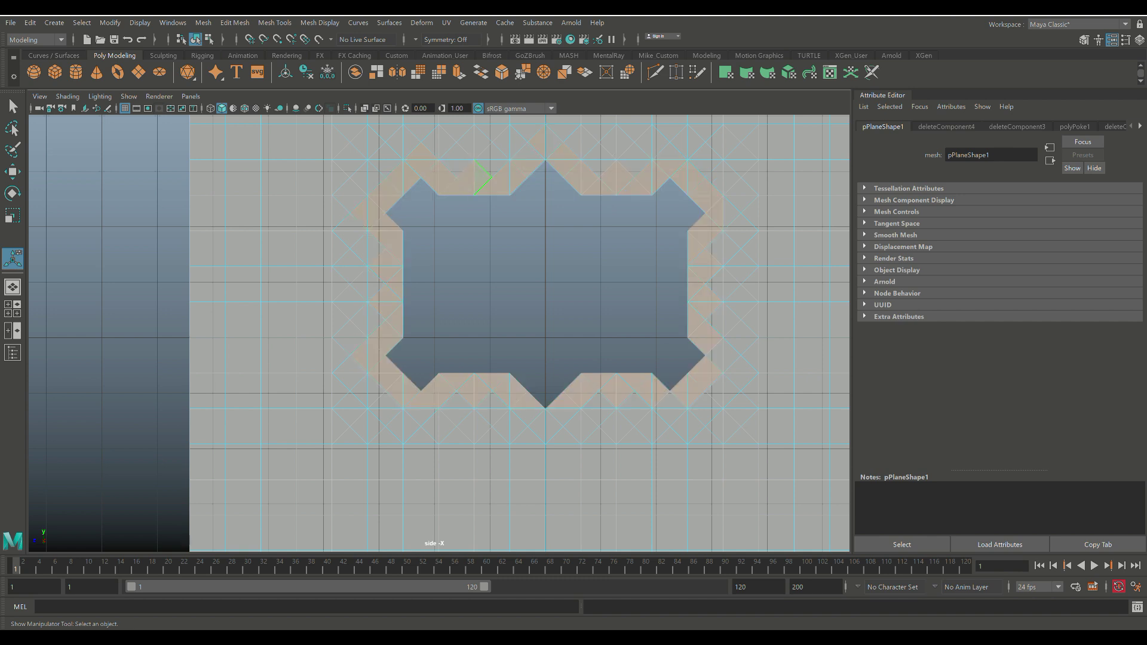
key(Delete)
key(space)
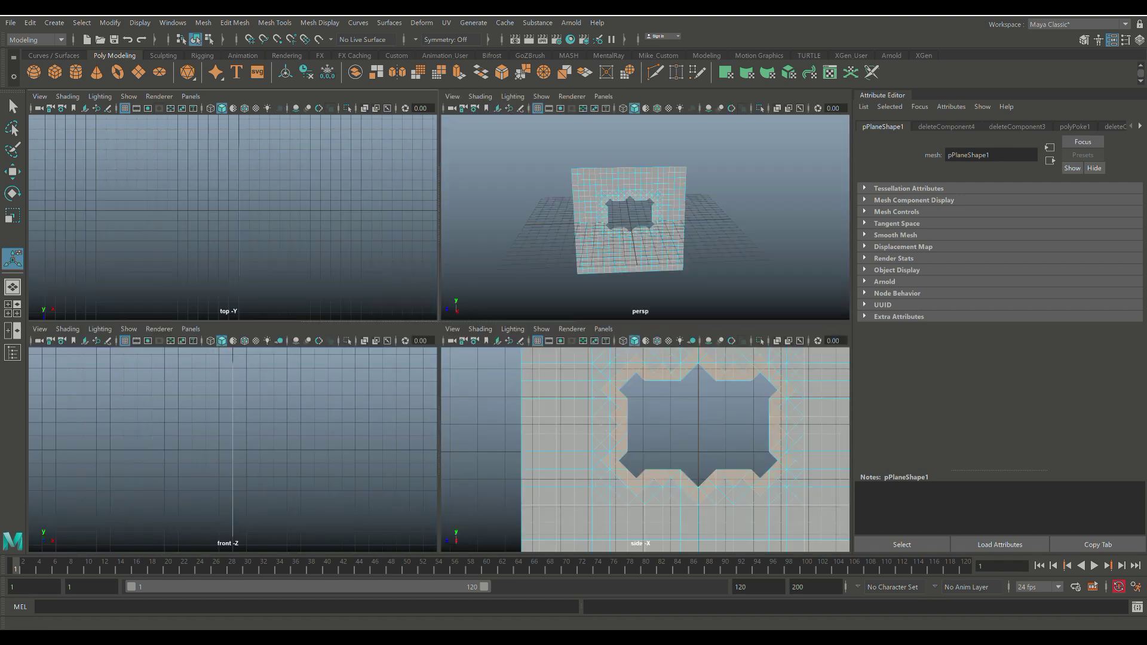
key(space)
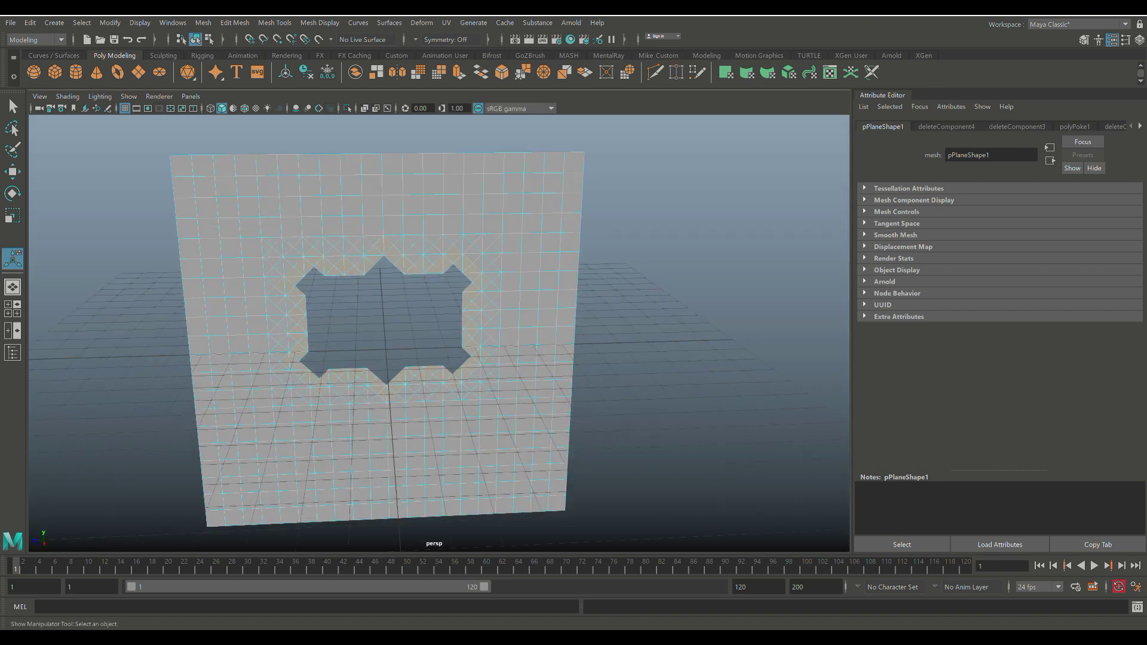
key(ctrl+e)
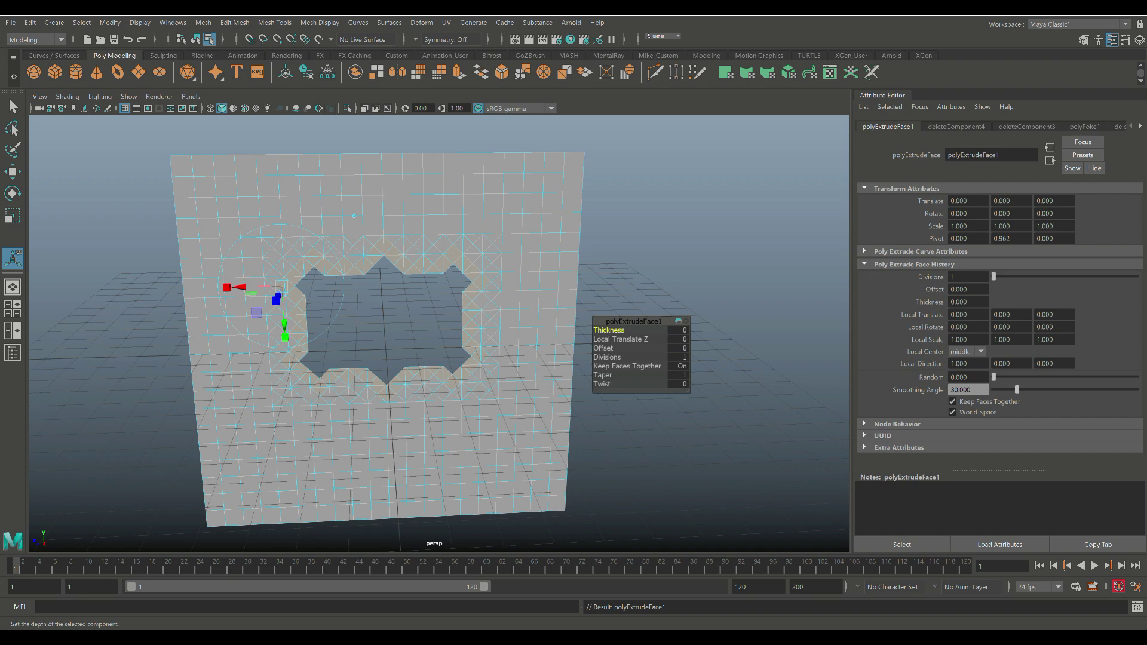
click(677, 330)
key(Return)
scroll(479, 353, up, 4)
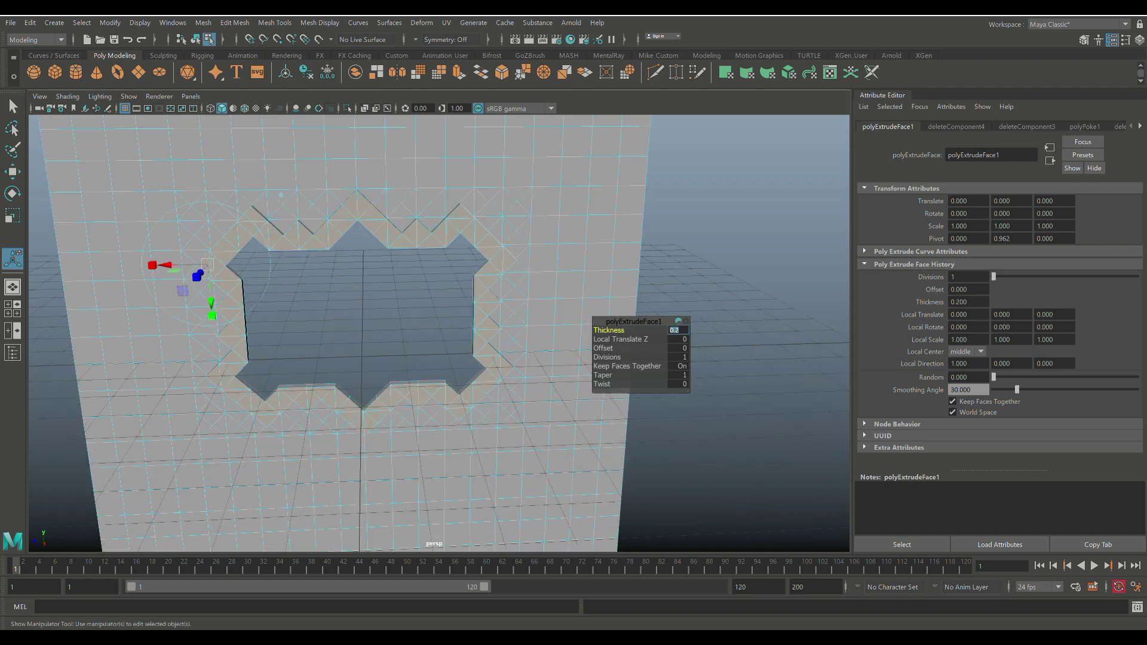
alt+drag(502, 355, 257, 290)
scroll(439, 333, up, 3)
scroll(439, 334, up, 1)
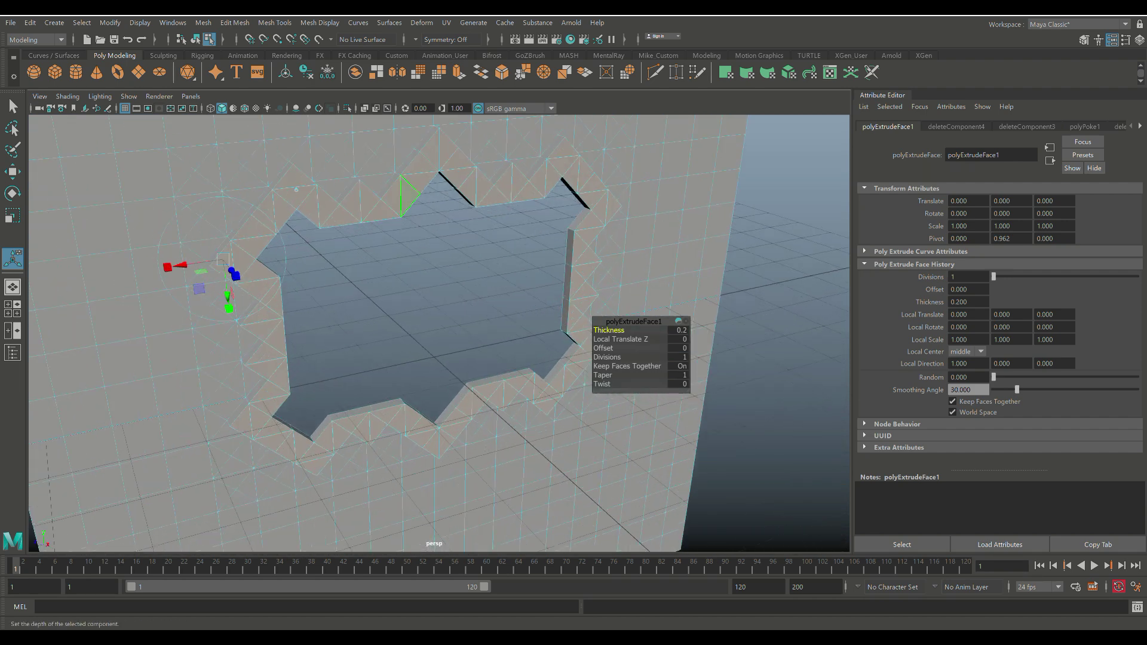
- Select the inner and outer edges of the extruded jagged border around the opening
right_drag(402, 169, 402, 136)
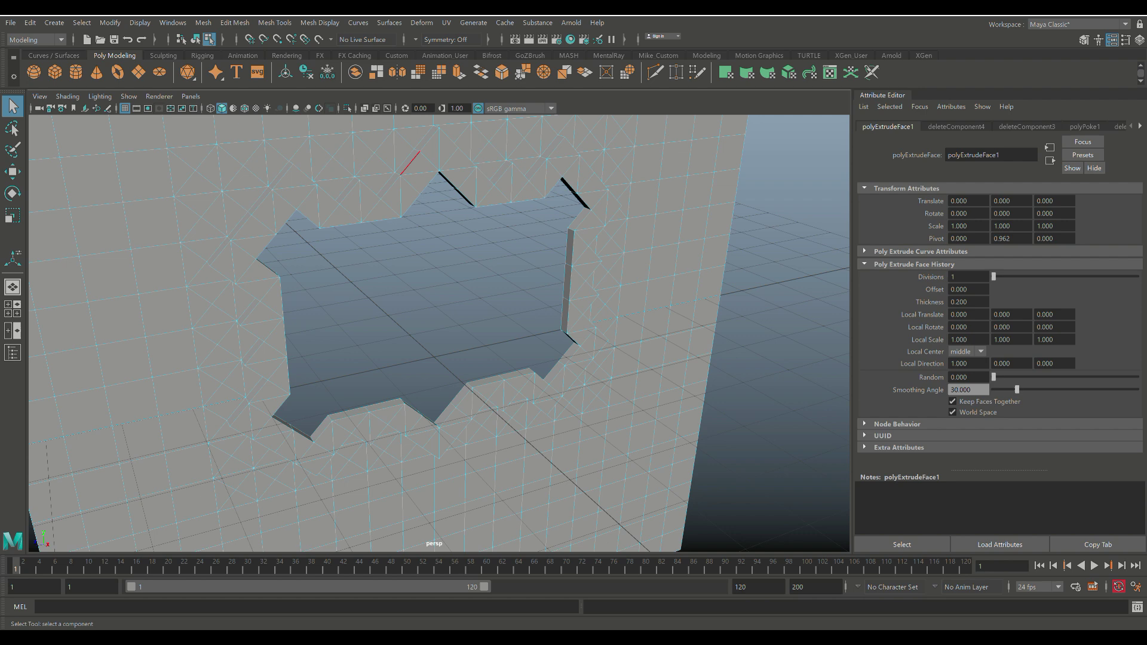
click(410, 163)
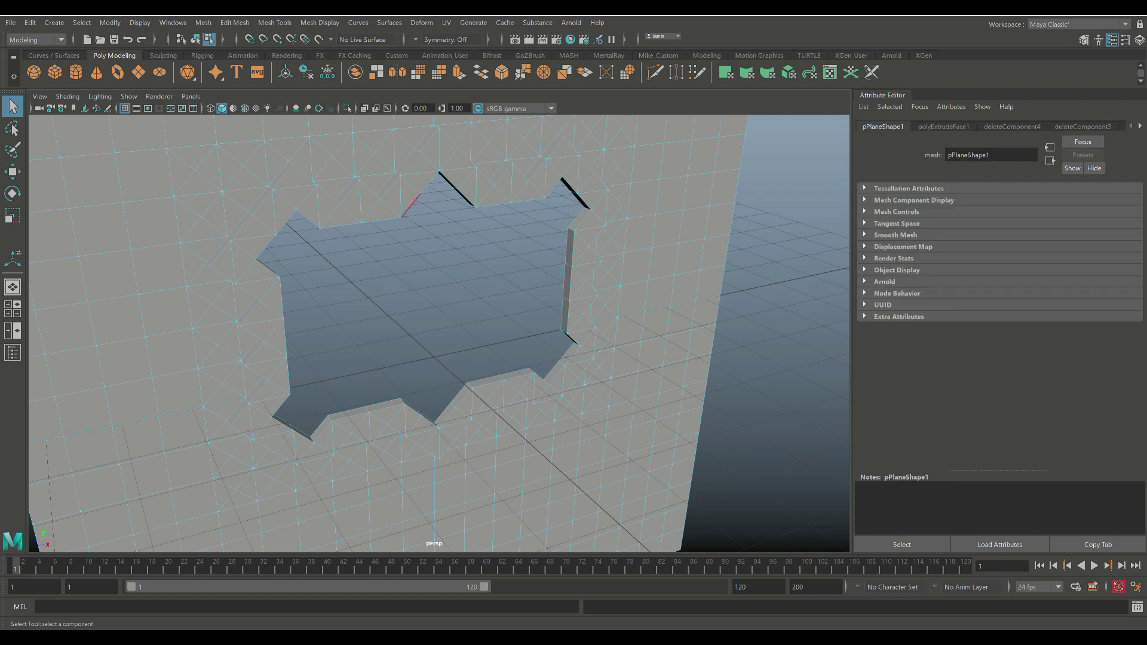
alt+middle_drag(388, 215, 418, 252)
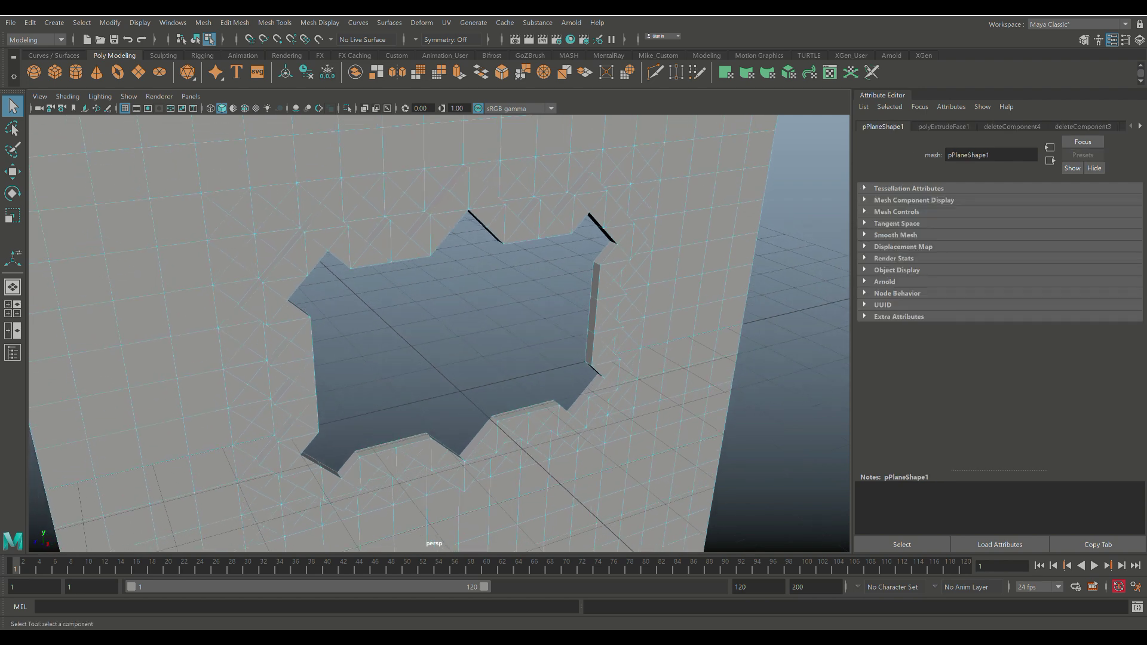
scroll(417, 252, down, 1)
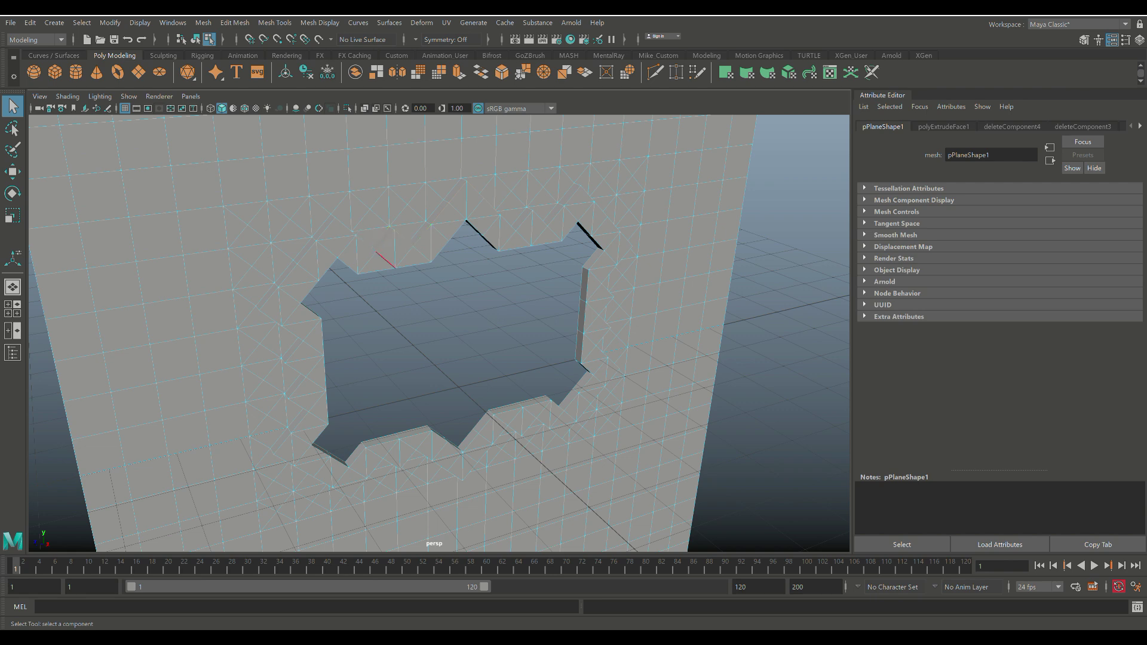
key(4)
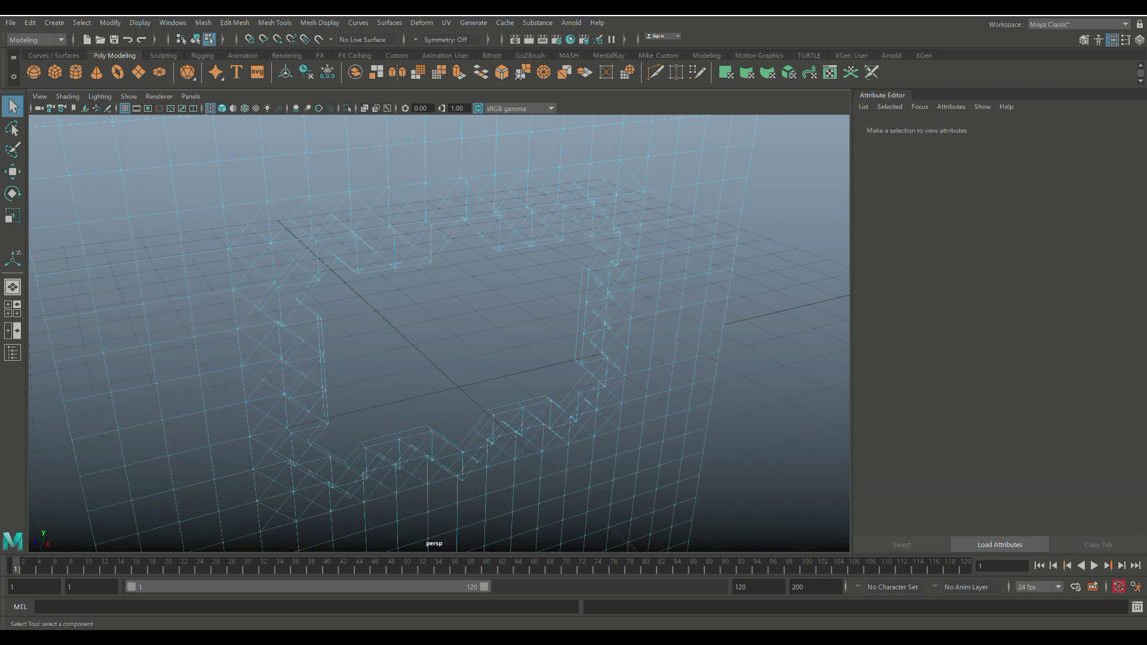
scroll(439, 333, up, 2)
alt+drag(439, 333, 415, 292)
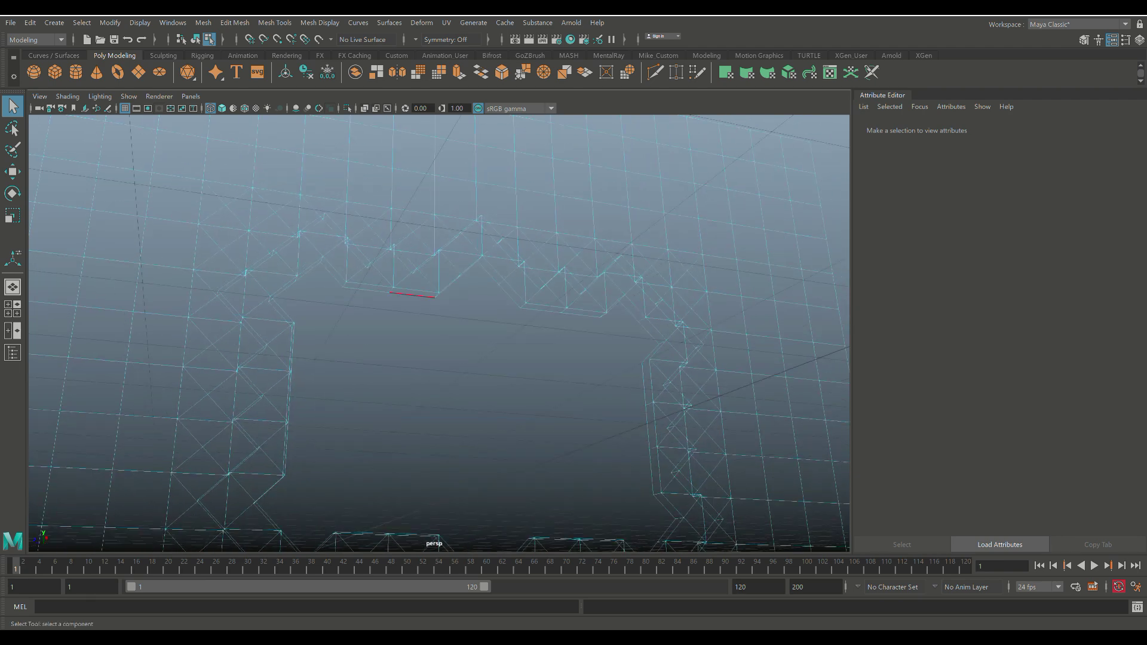
click(416, 291)
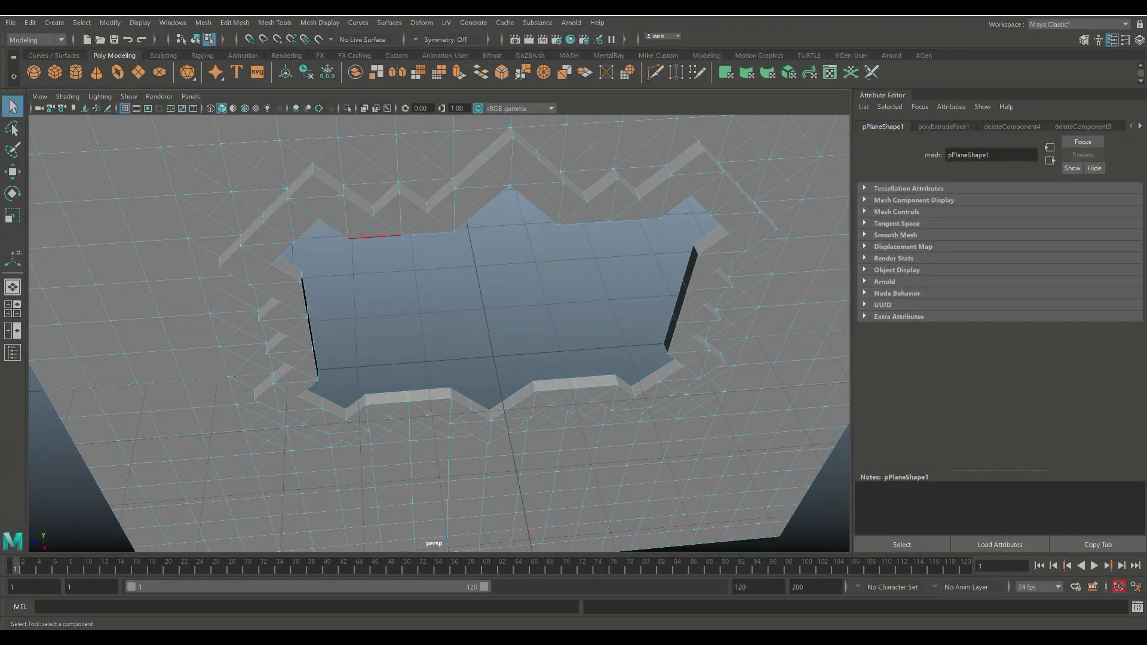
alt+drag(770, 302, 639, 258)
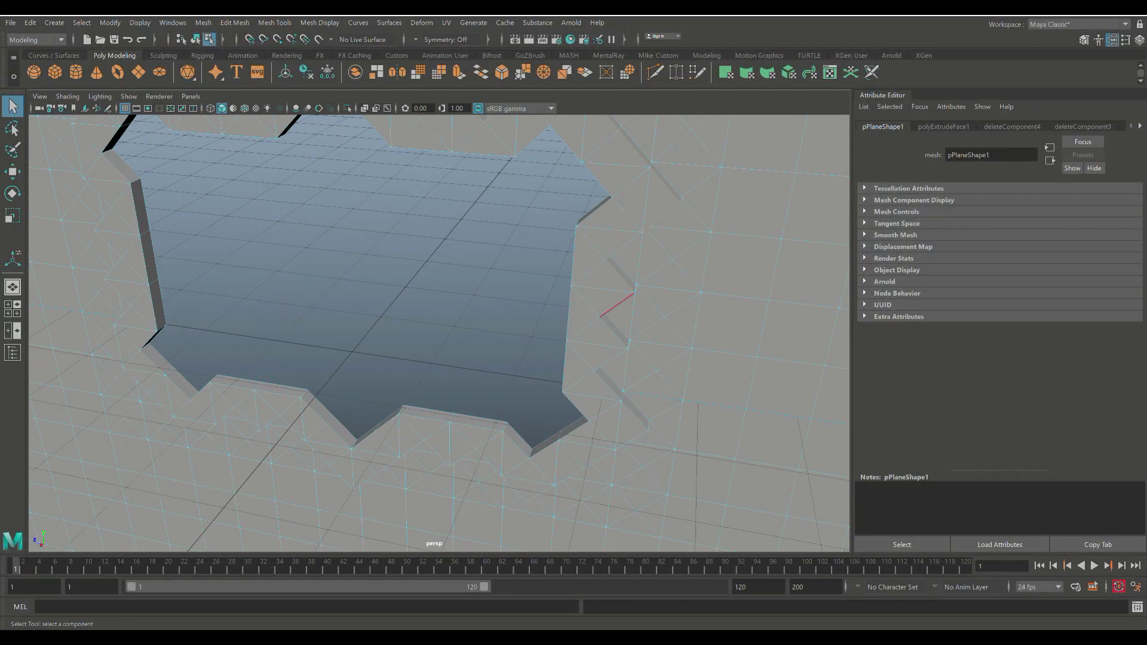
alt+drag(607, 386, 609, 299)
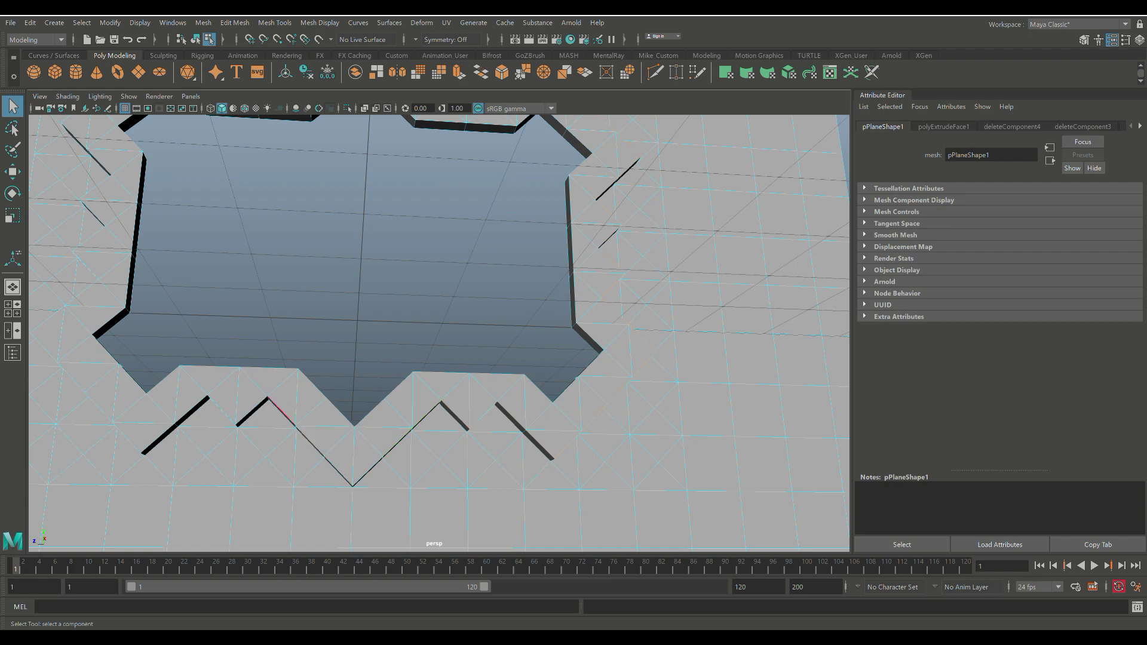
alt+drag(281, 412, 396, 348)
alt+drag(382, 251, 406, 311)
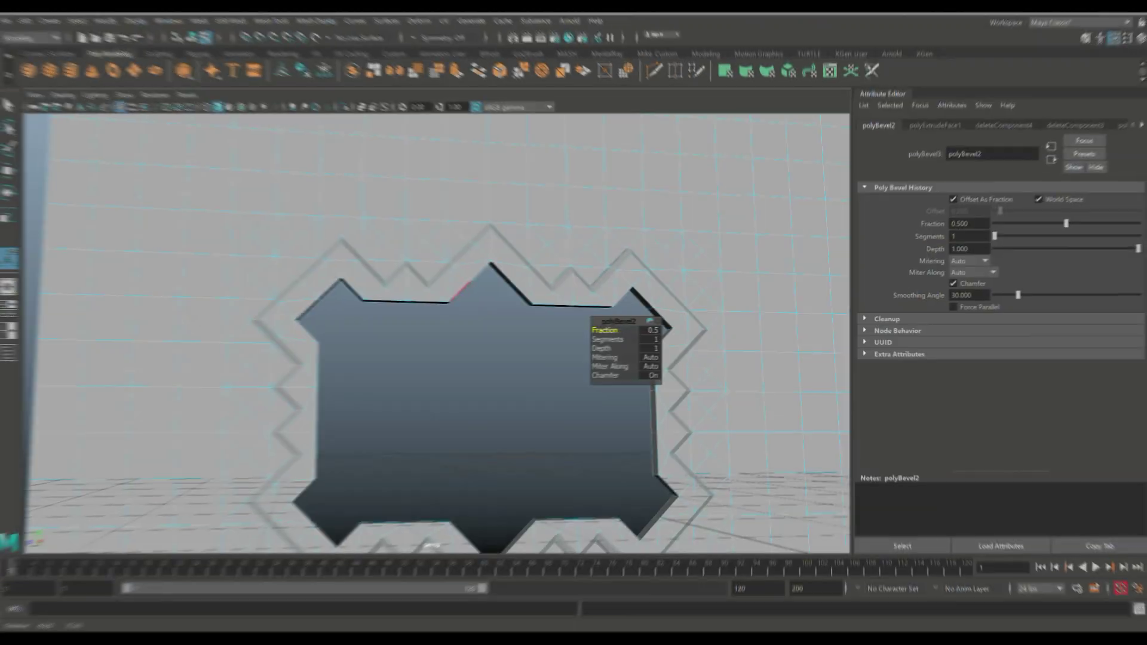
- Undo the last bevel and bevel the jagged border's edges again with a fraction of 0.5 and 1 segment
key(ctrl+z)
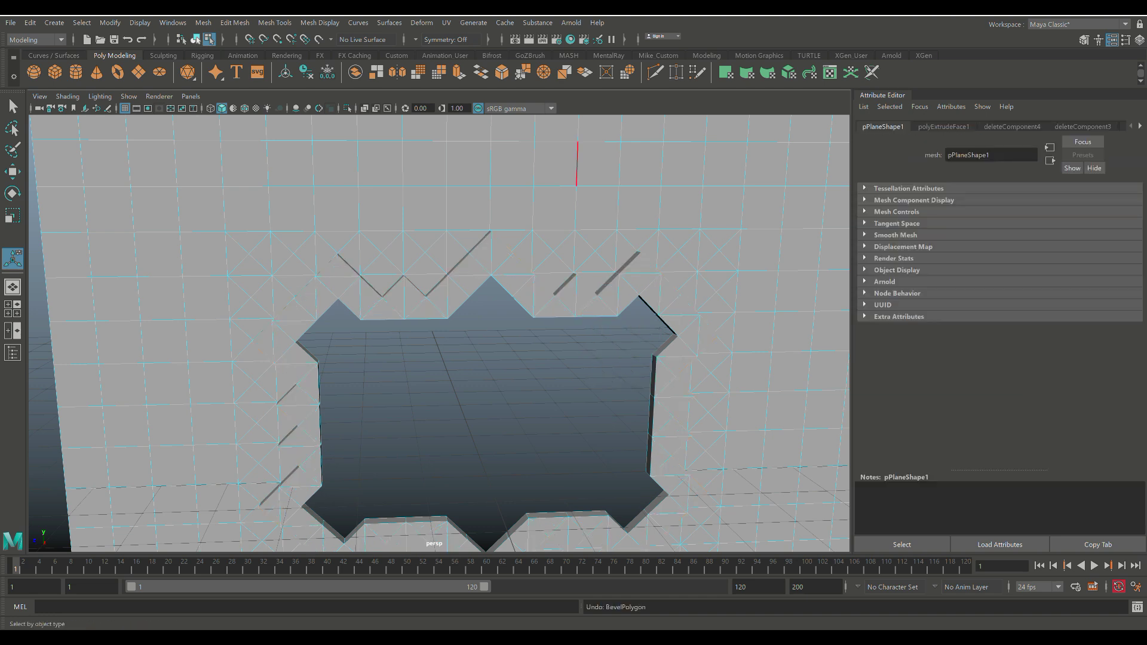
click(235, 23)
click(251, 65)
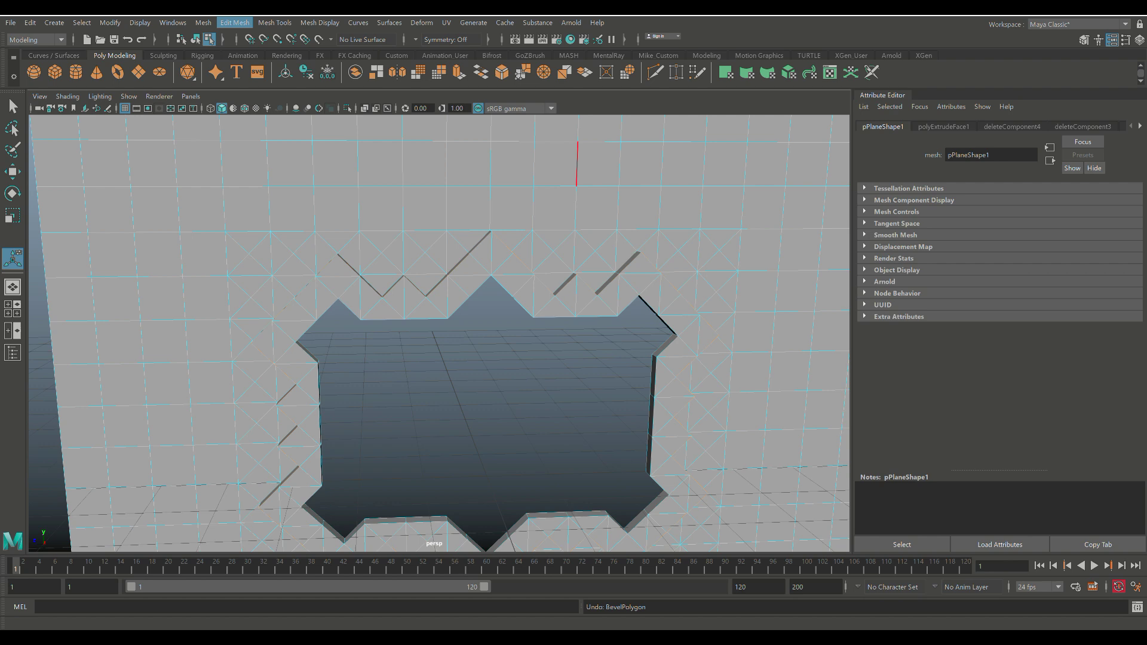
scroll(338, 206, down, 3)
scroll(340, 286, down, 1)
alt+drag(352, 302, 322, 210)
alt+drag(445, 382, 445, 325)
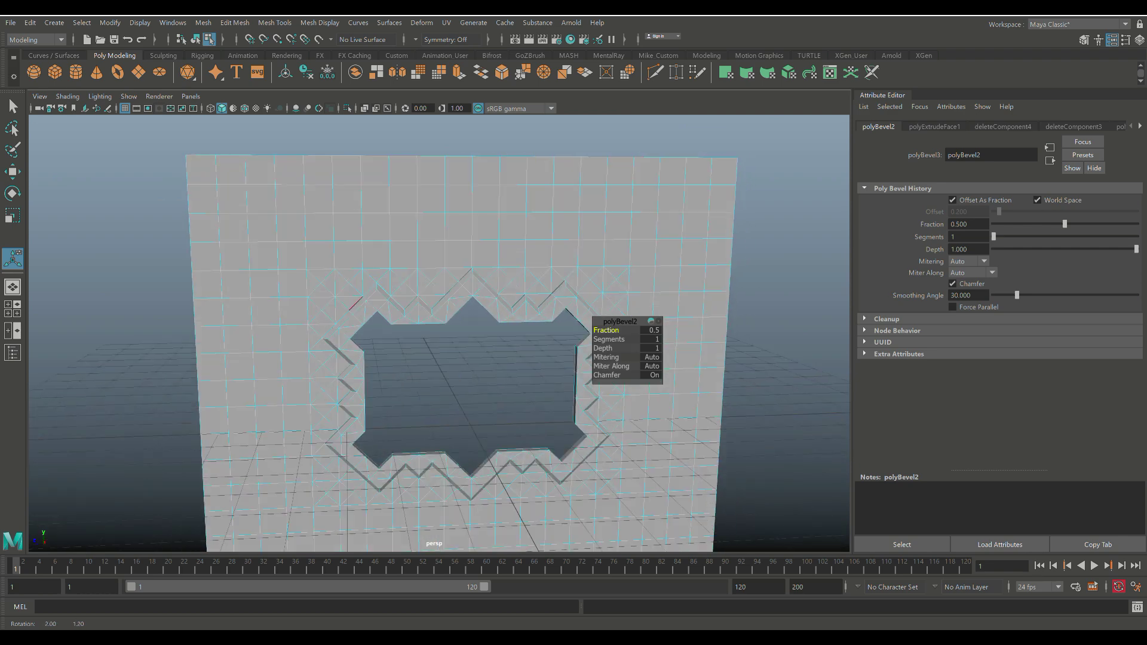
click(167, 290)
- Create a new polygon plane, stand it upright parallel to the wall and enlarge it to roughly the opening's size
scroll(185, 289, up, 2)
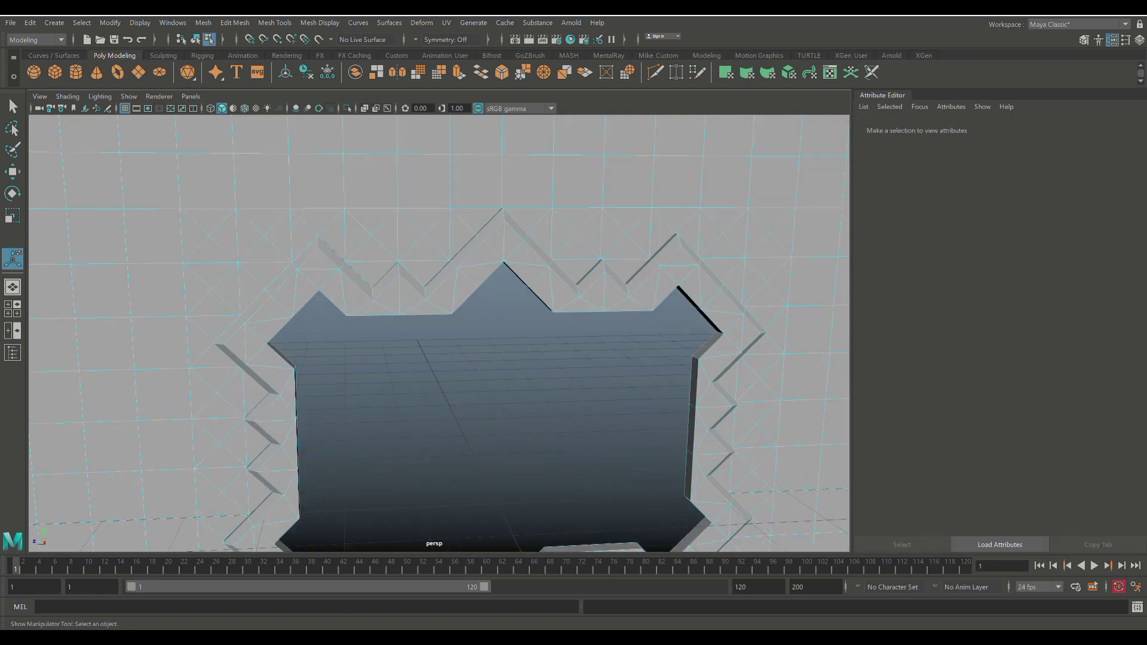
scroll(184, 290, down, 1)
scroll(439, 332, down, 2)
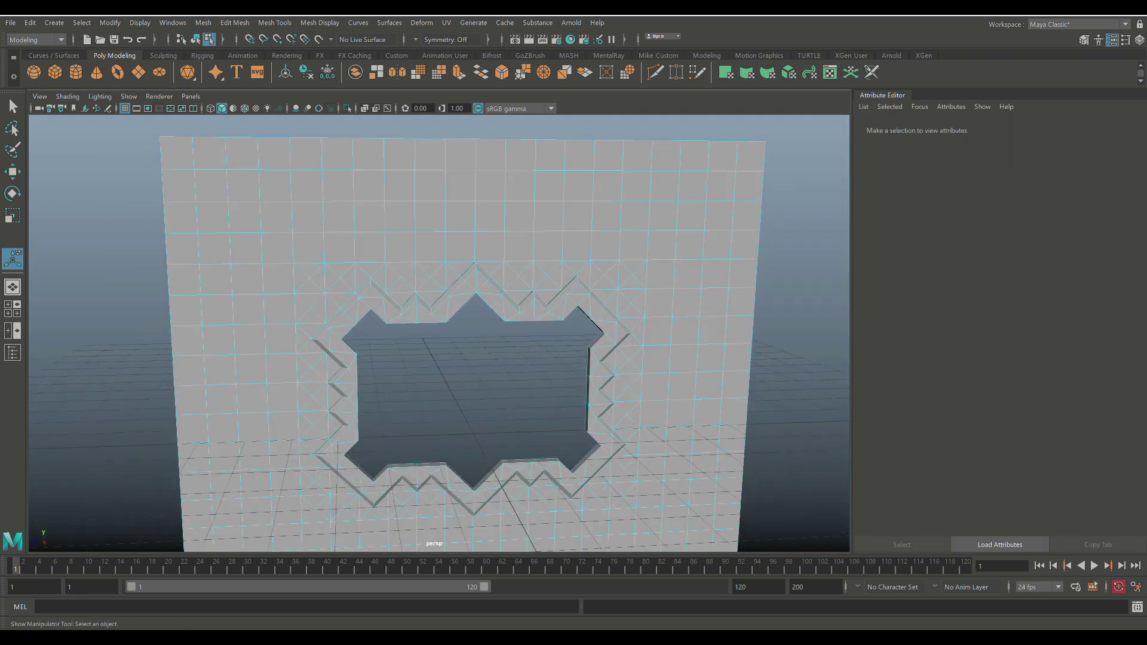
alt+middle_drag(439, 391, 439, 310)
mouse_move(438, 333)
alt+mouse_down()
mouse_move(439, 312)
mouse_move(423, 335)
alt+mouse_up()
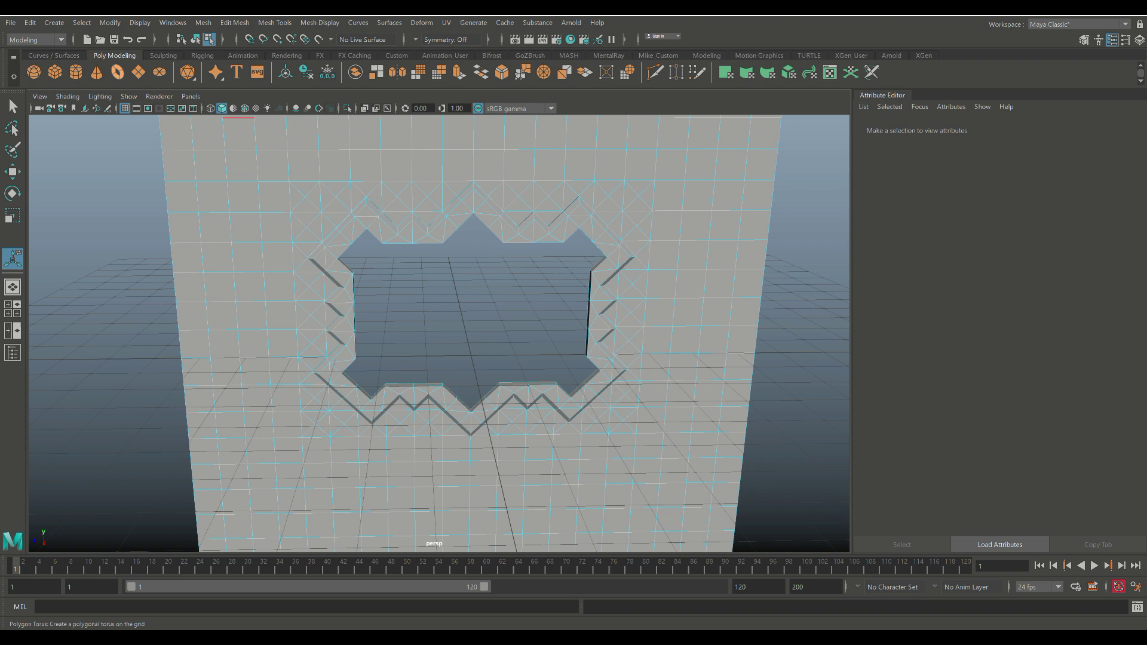
click(138, 72)
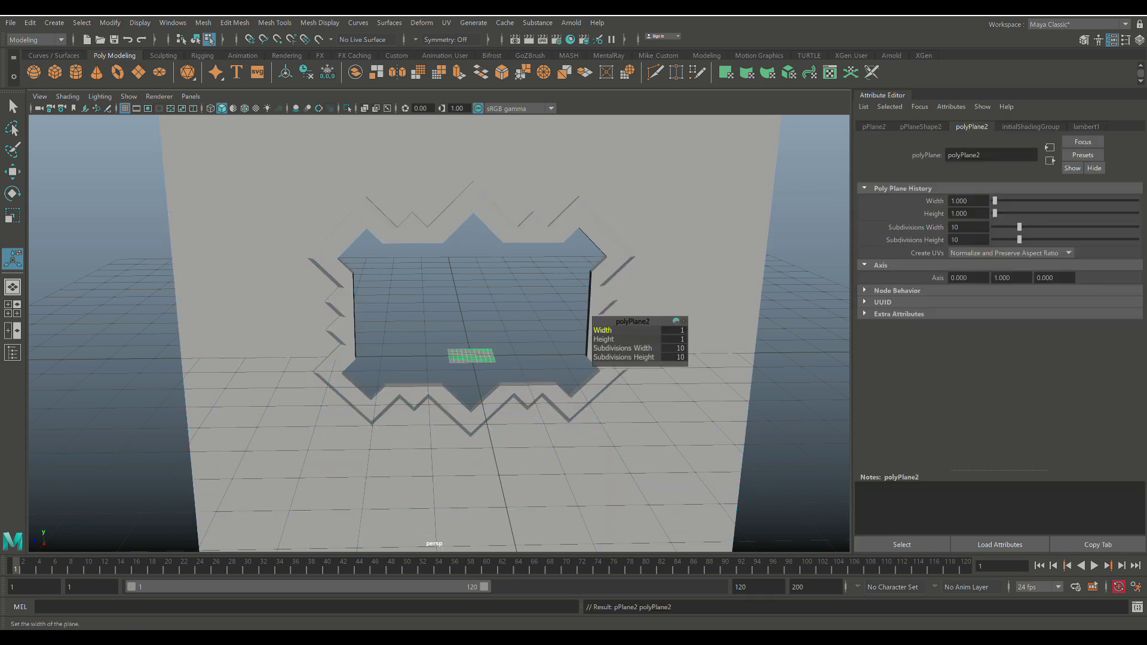
key(e)
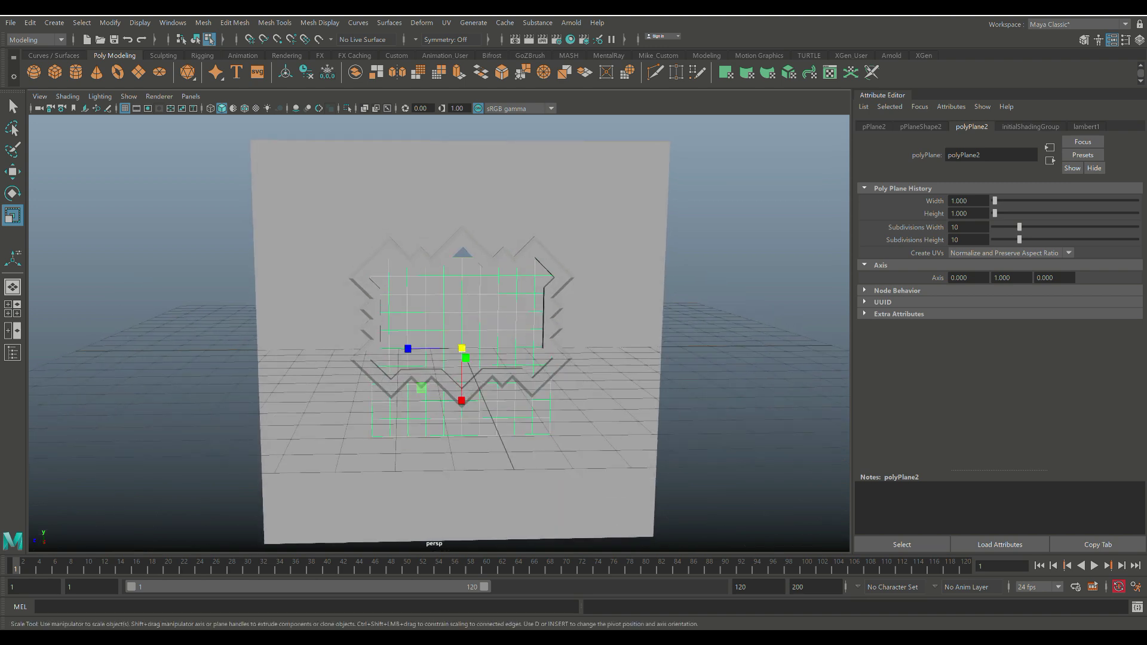
- Raise the new plane by about 0.9 units and scale it uniformly to about 6.3 to cover the jagged opening
key(w)
drag(462, 290, 461, 263)
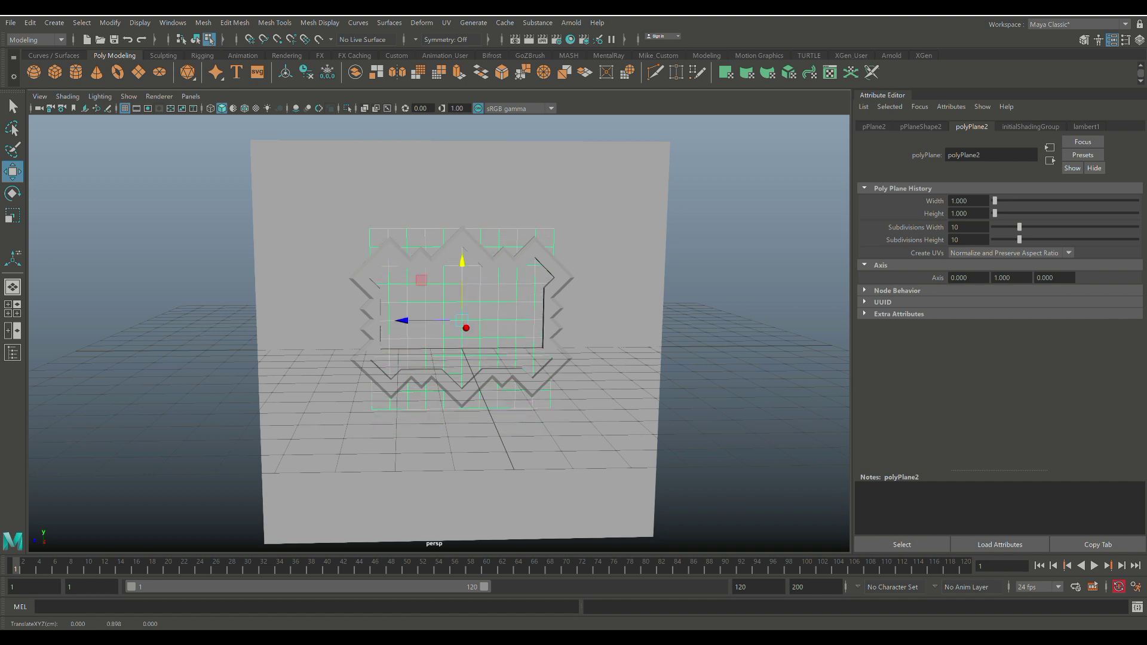
key(space)
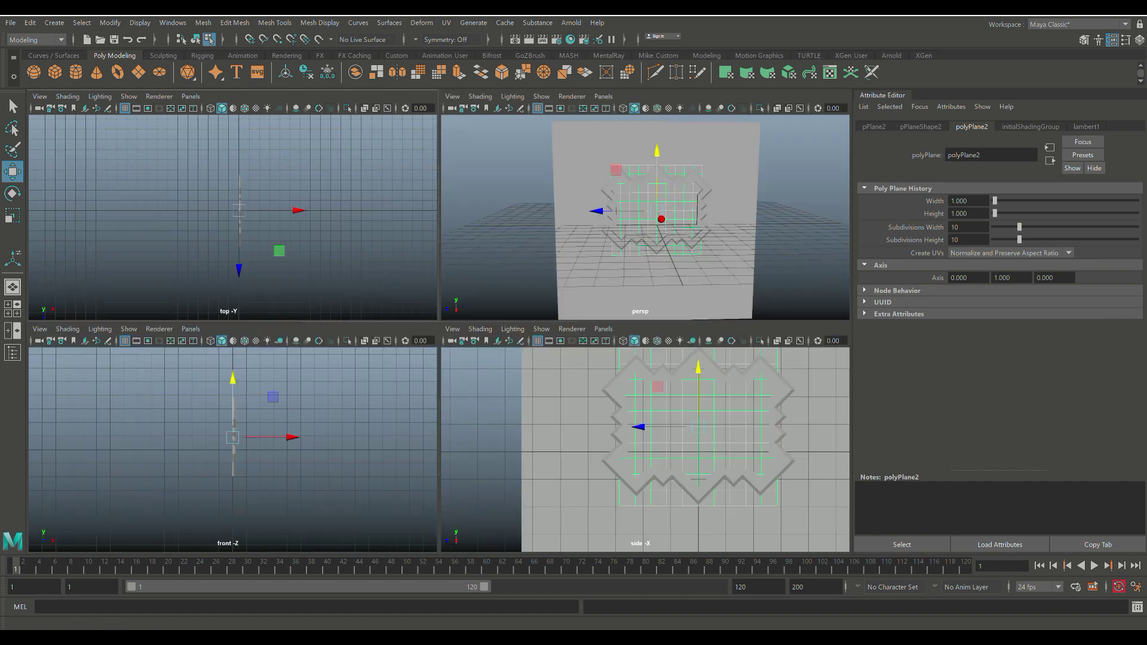
key(space)
key(4)
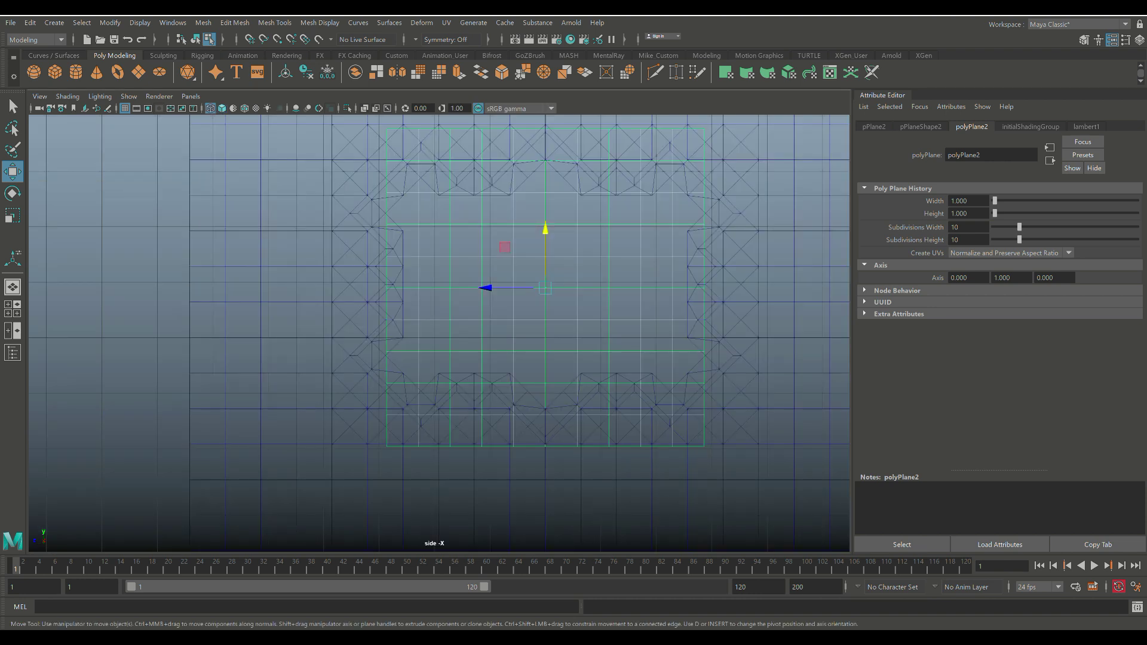
key(alt)
key(r)
drag(545, 288, 577, 287)
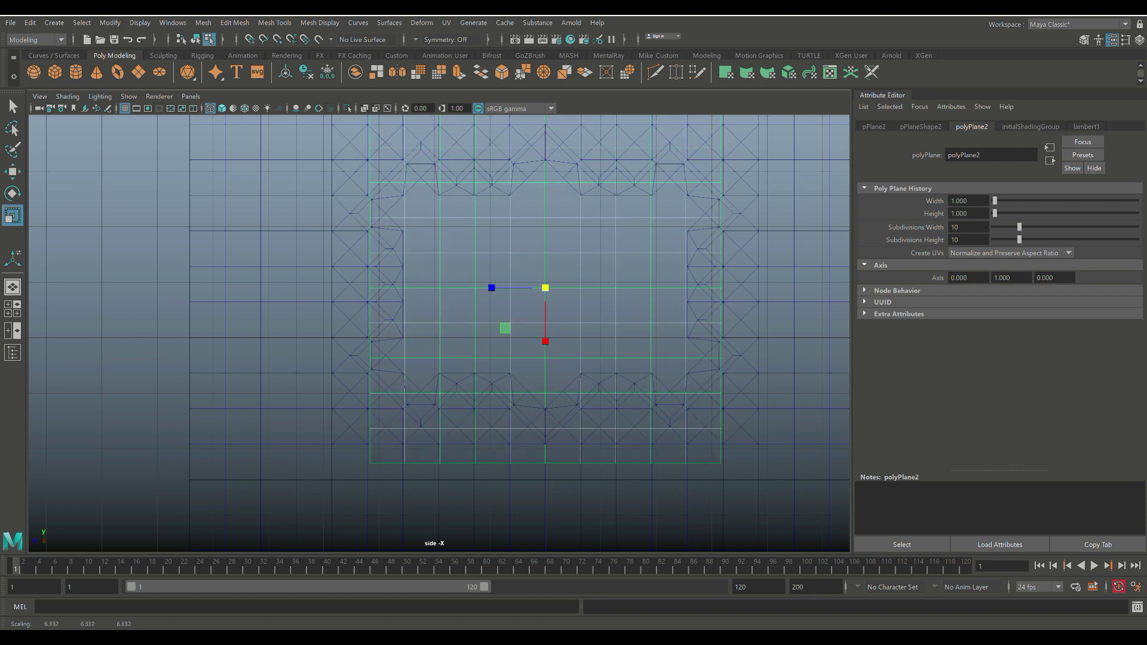
- Hide the wall plane that contains the jagged opening, leaving the new plane in the perspective view
click(13, 309)
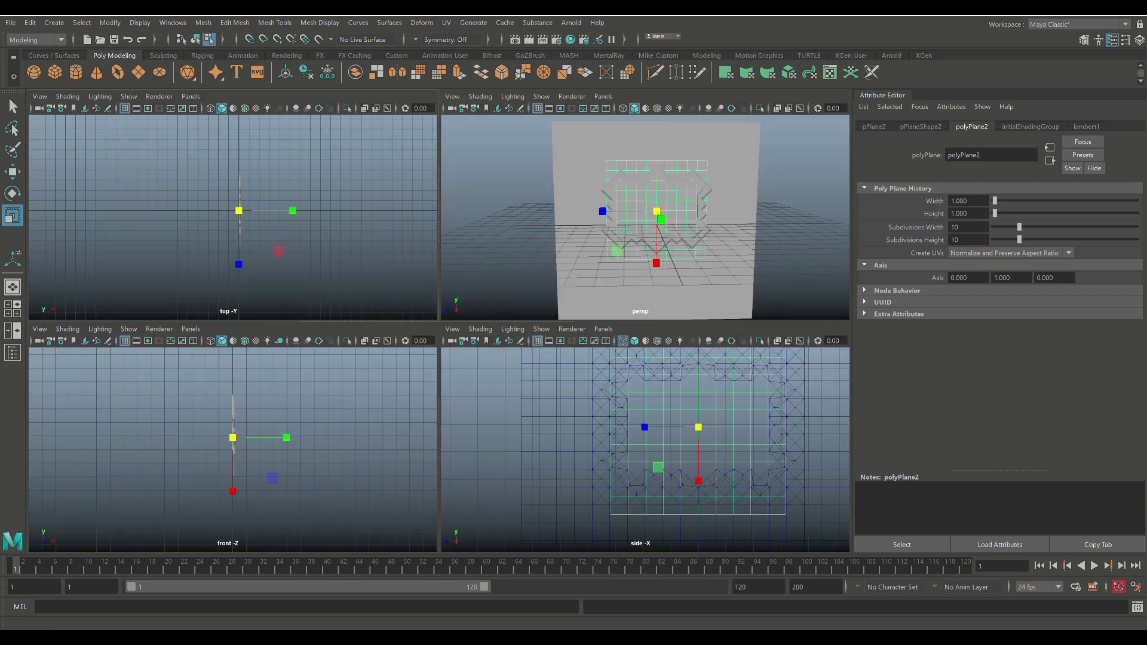
key(space)
scroll(439, 333, up, 2)
alt+drag(439, 333, 463, 352)
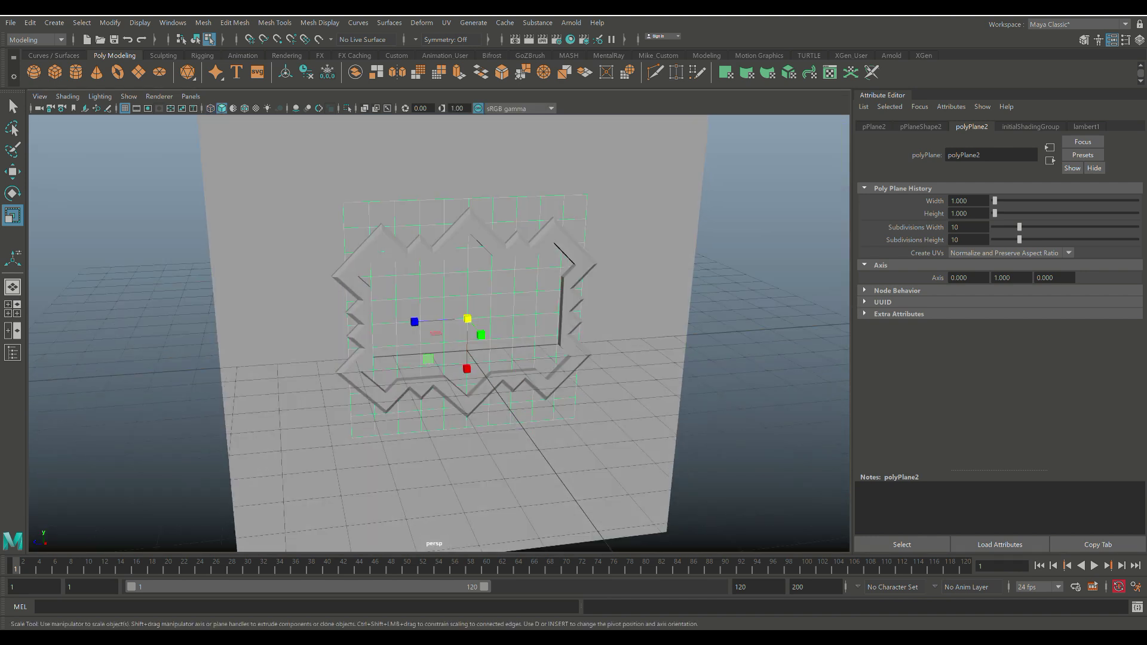
right_drag(664, 263, 665, 224)
right_drag(648, 177, 716, 156)
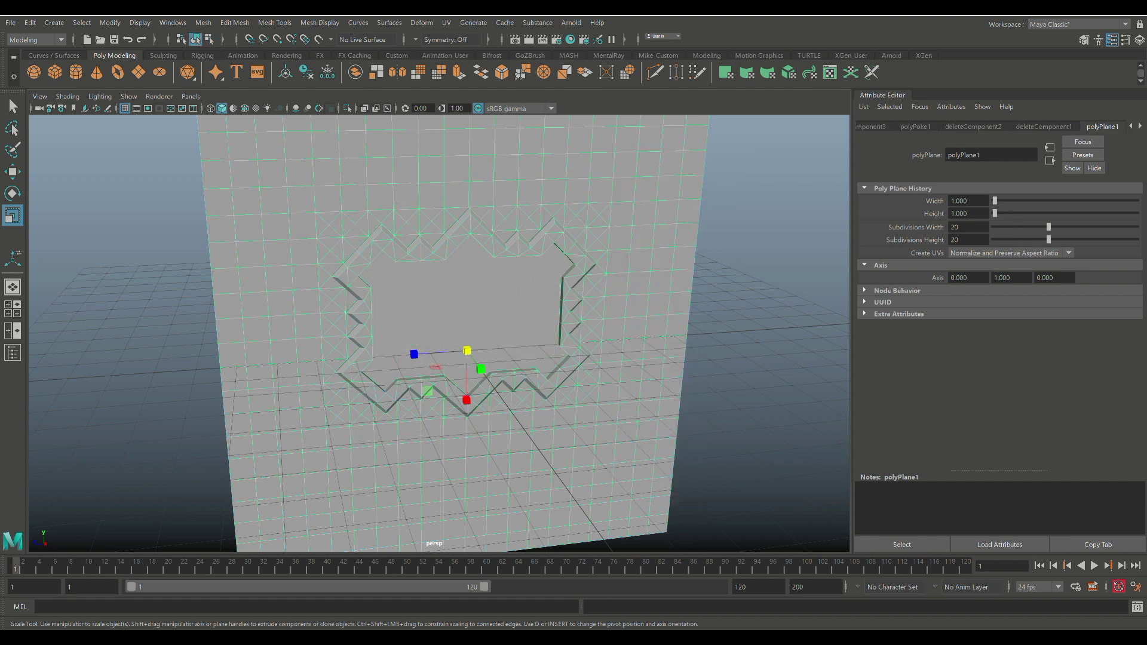
key(ctrl+h)
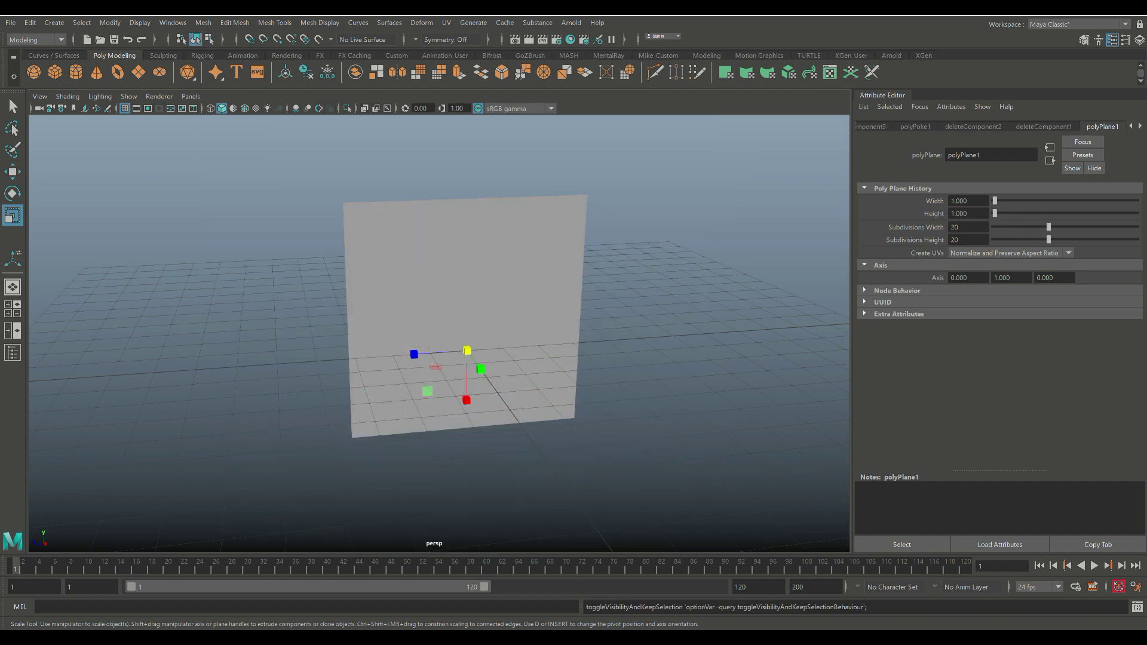
- Select all edges of the new upright plane
click(466, 275)
scroll(466, 316, down, 4)
scroll(466, 317, up, 4)
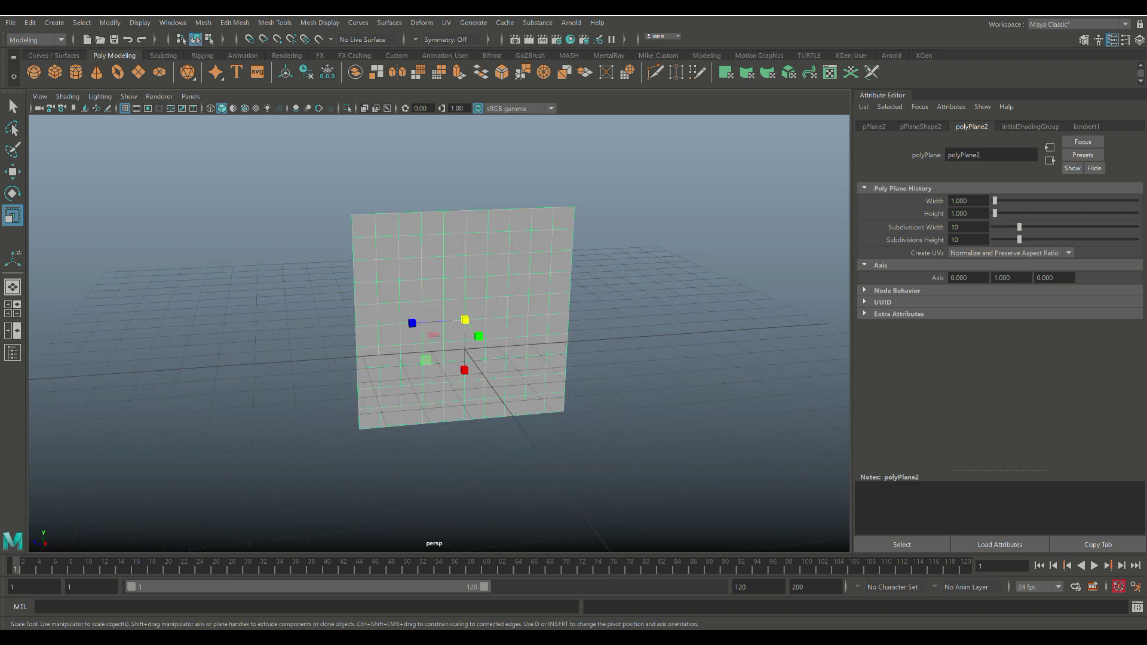
alt+drag(466, 316, 446, 347)
alt+drag(403, 311, 397, 305)
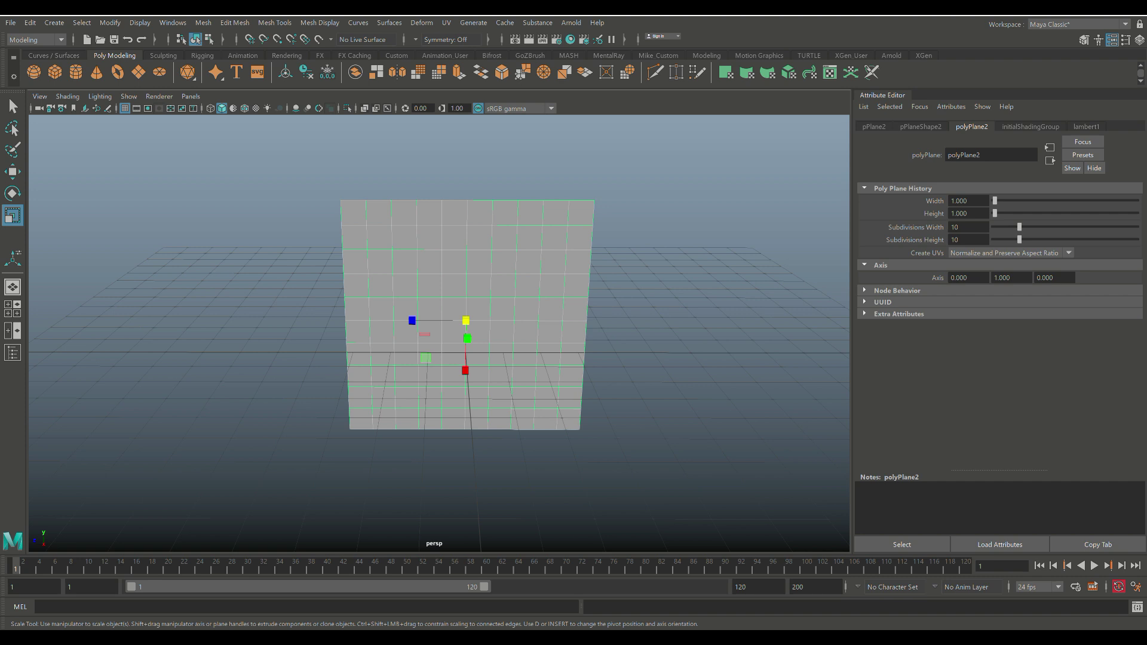
right_drag(486, 227, 486, 190)
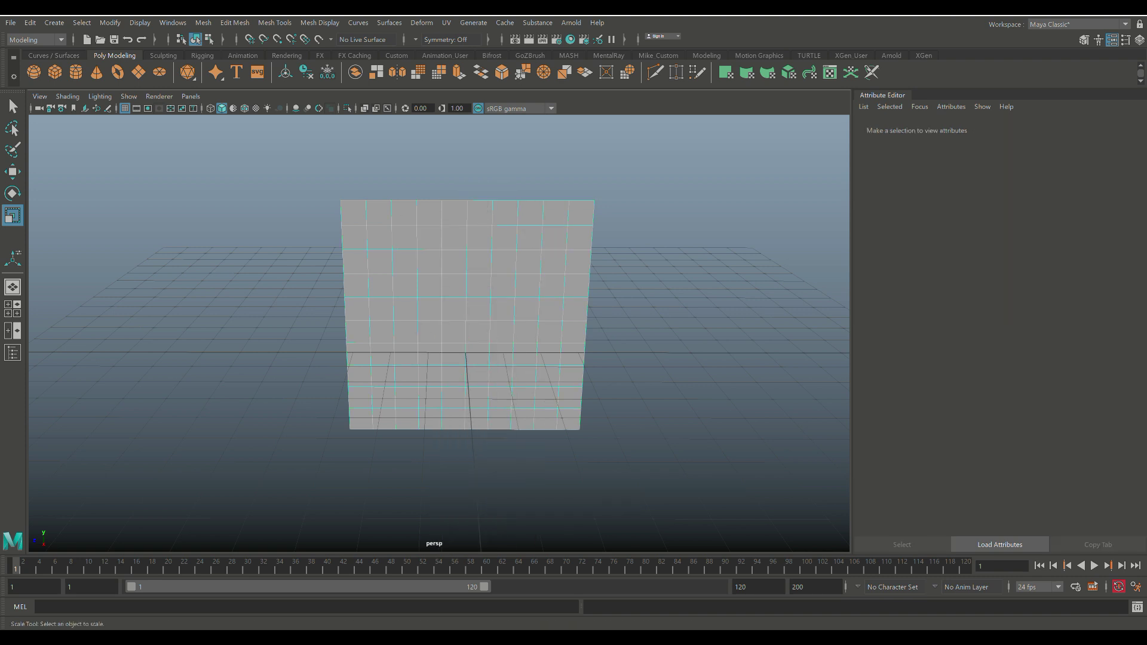
drag(636, 475, 672, 502)
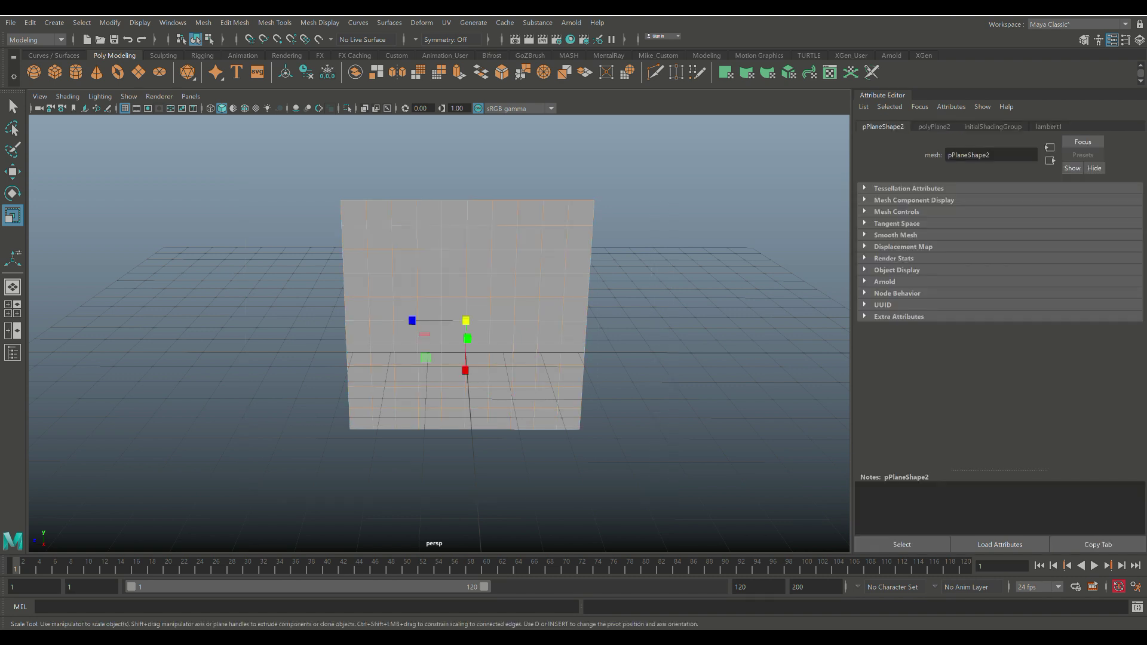
- Create a quick select set named WallVentSelection from the plane's selected edges
alt+drag(454, 315, 465, 317)
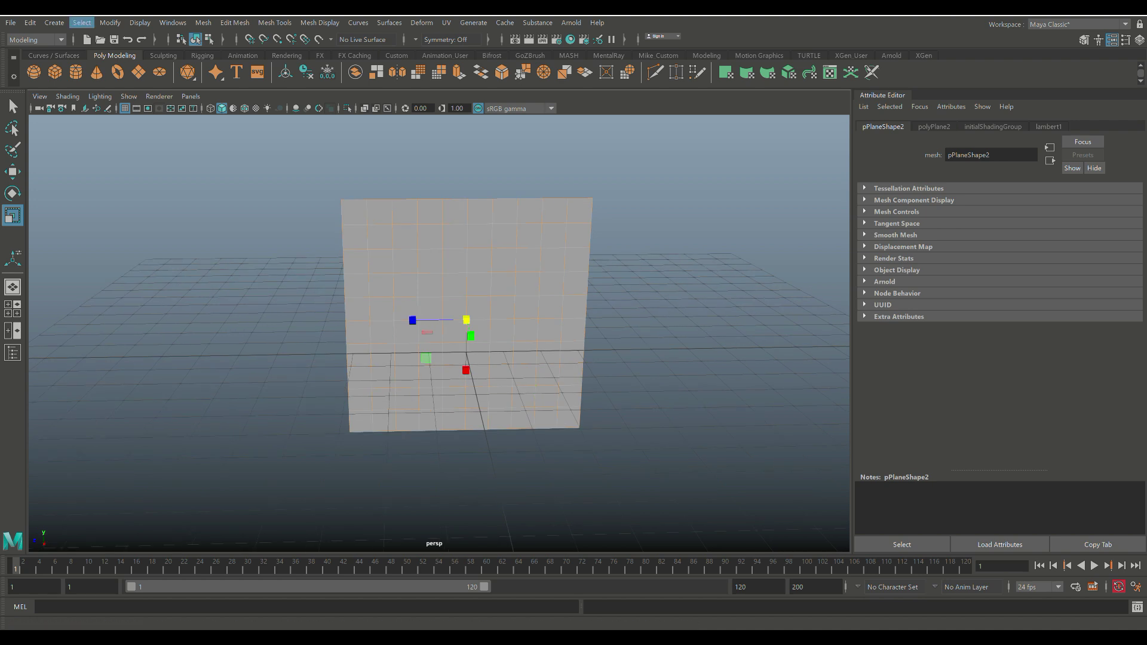
click(54, 22)
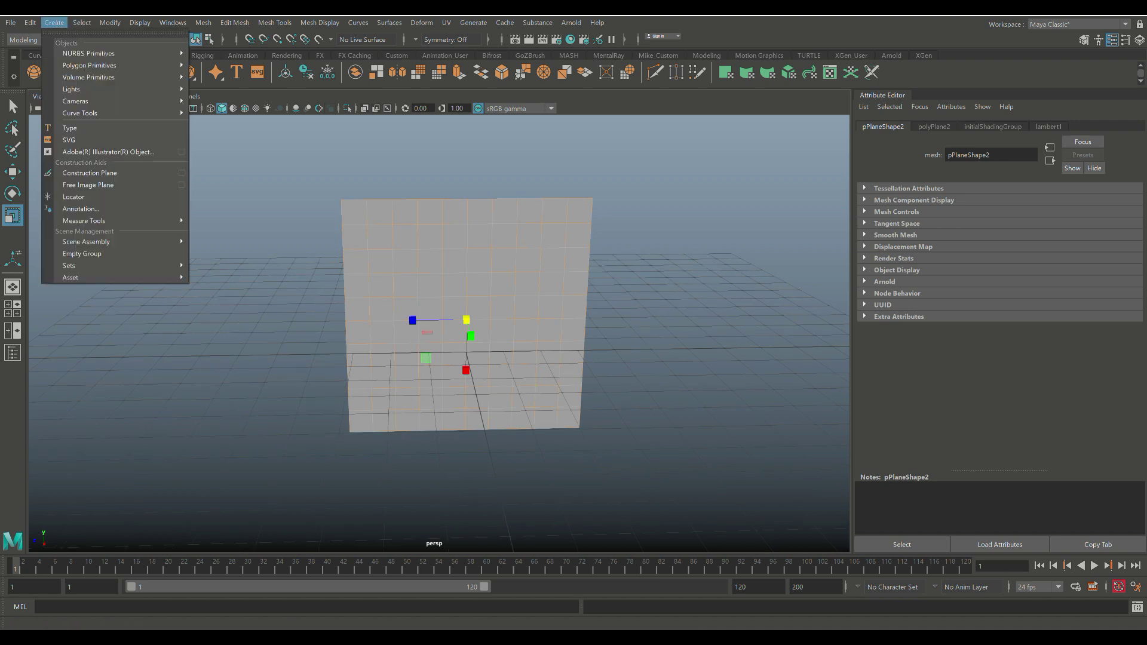
mouse_move(120, 265)
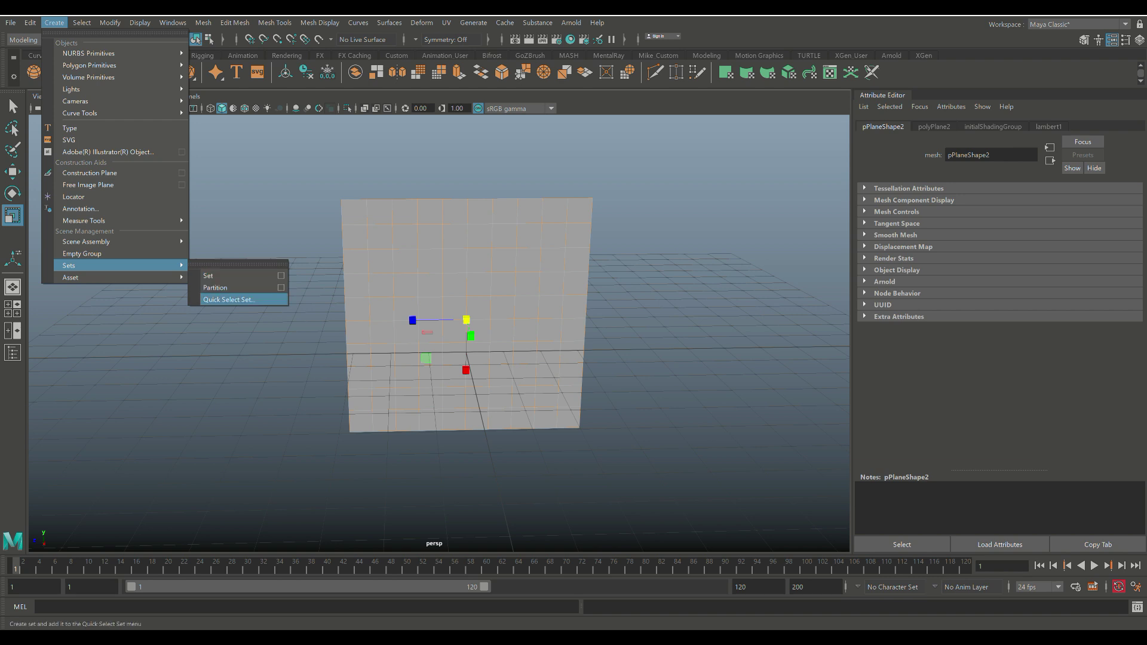
click(230, 299)
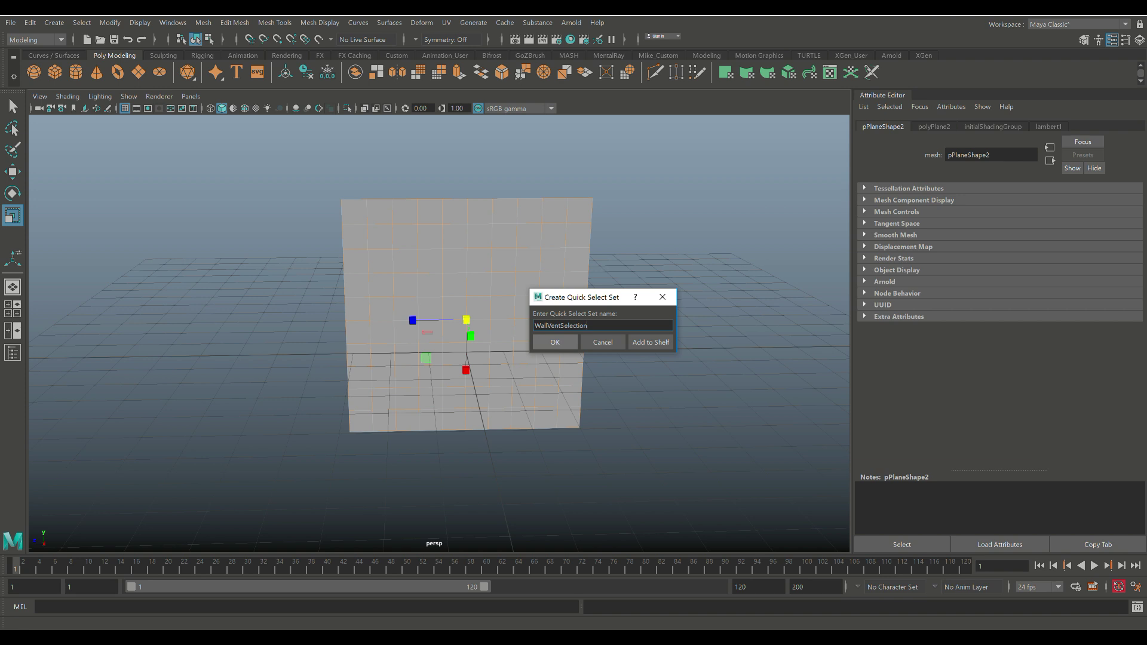
click(554, 342)
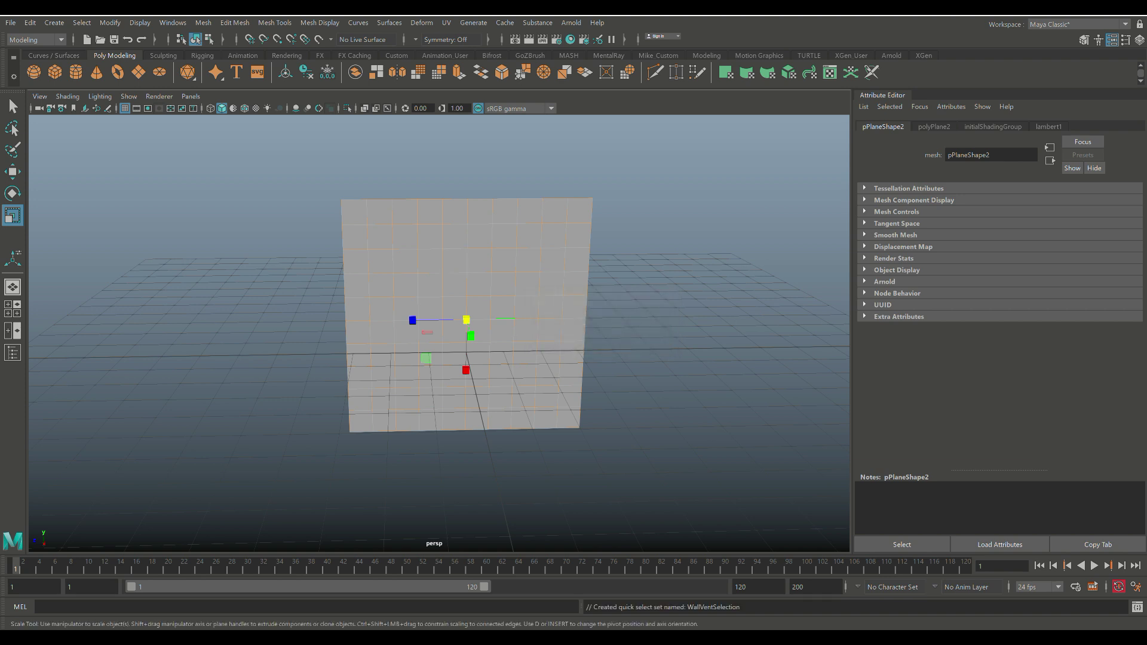
- Select all faces of the upright vent plane and poke them, leaving the poke translation at zero
alt+drag(555, 342, 555, 333)
right_click(502, 245)
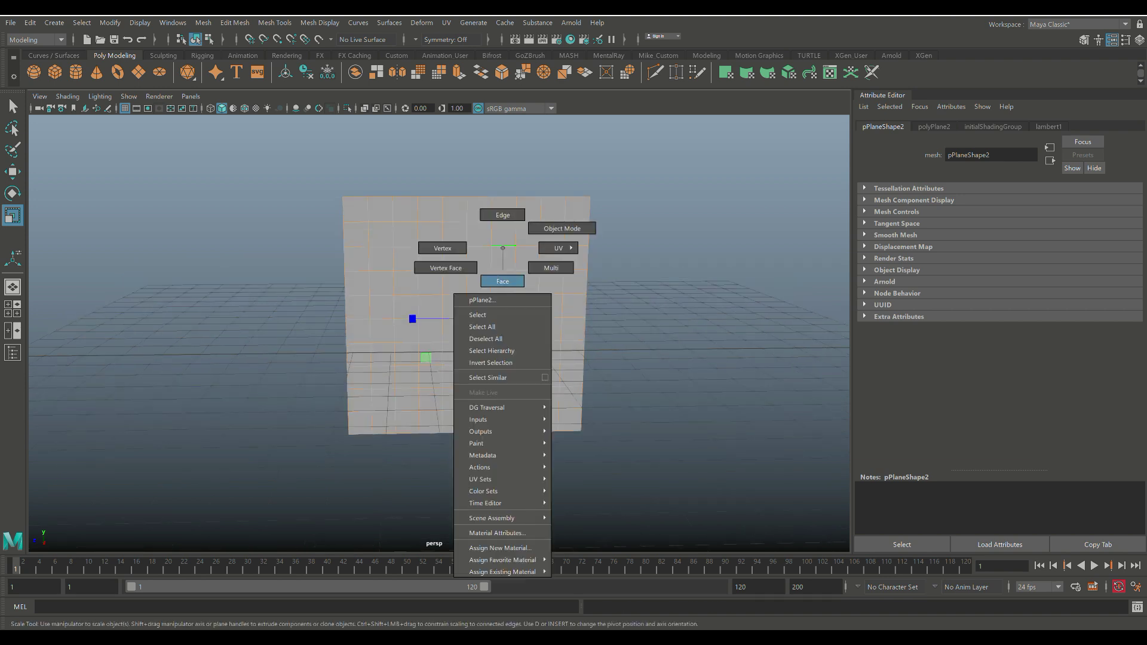
drag(244, 156, 706, 517)
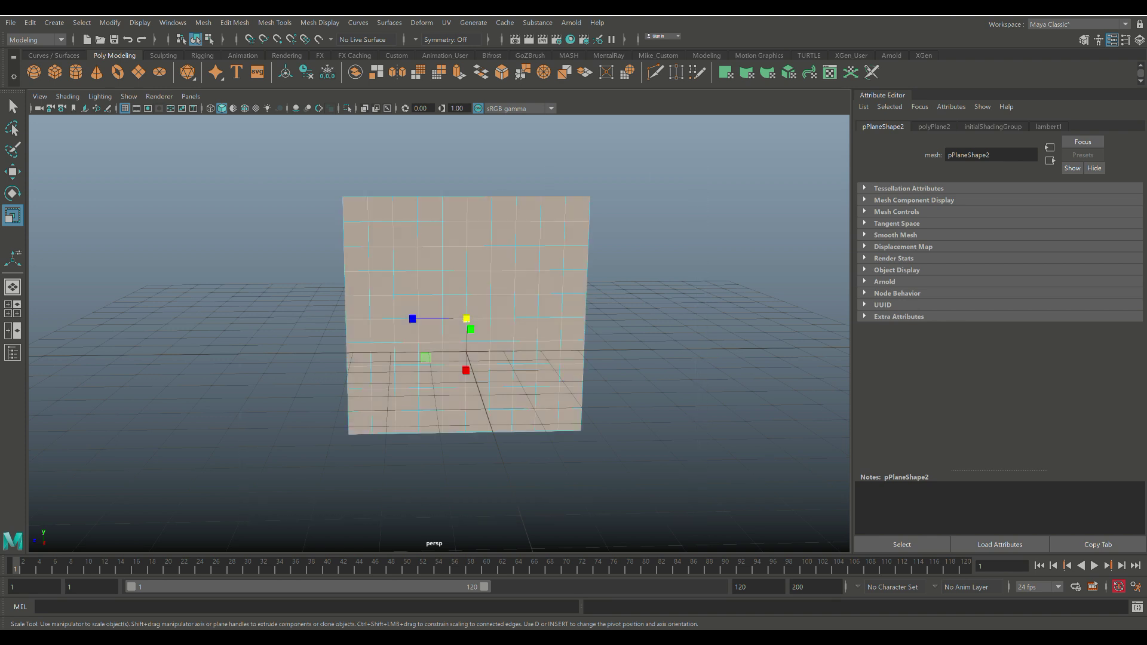
mouse_move(538, 358)
alt+mouse_down()
mouse_move(530, 389)
mouse_move(528, 373)
alt+mouse_up()
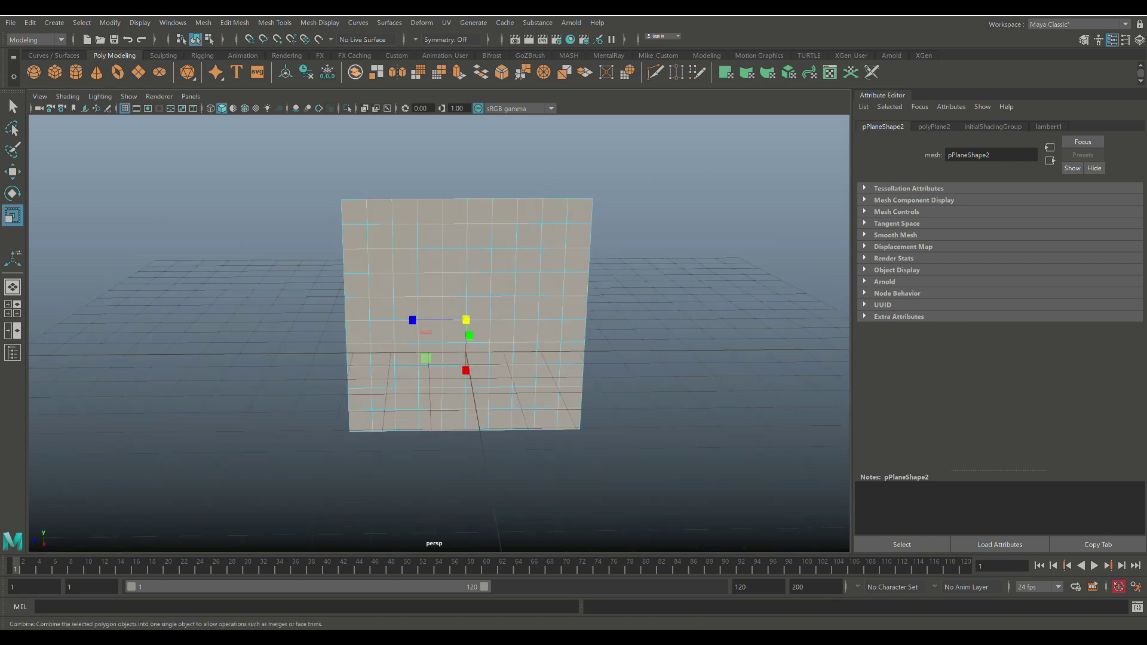
click(235, 22)
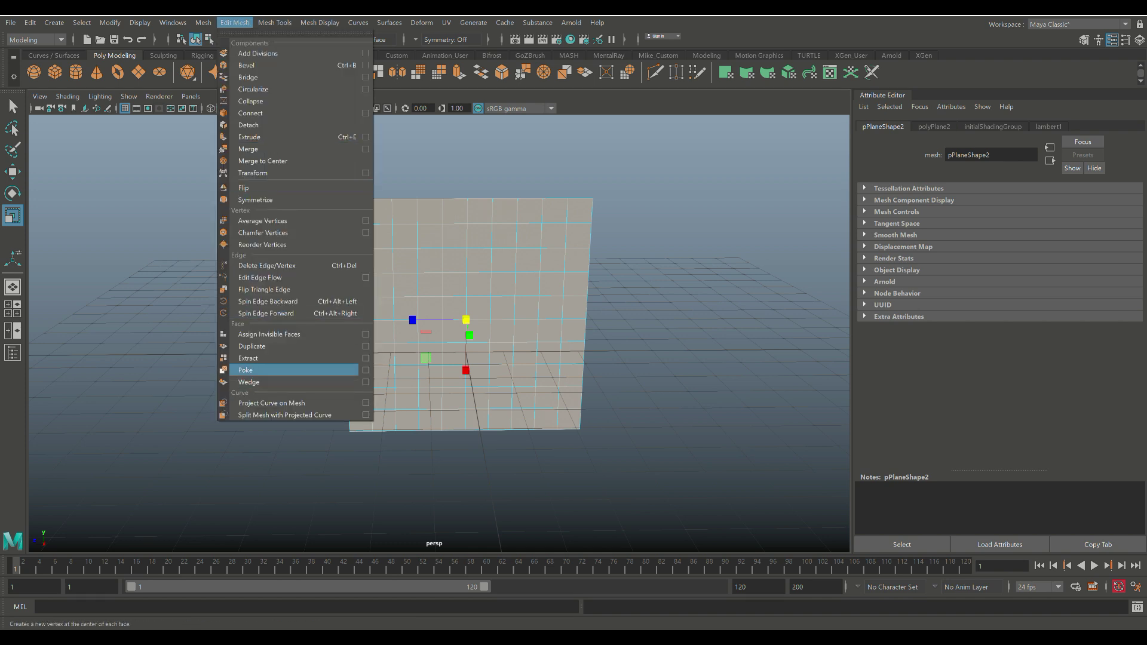
click(246, 370)
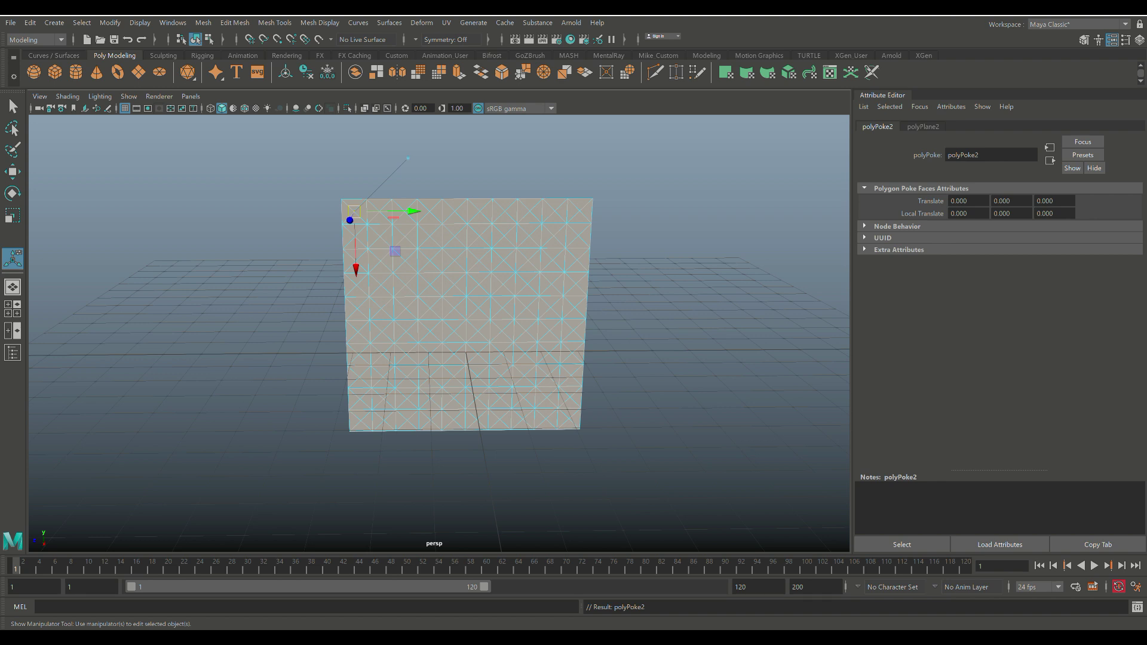
click(657, 239)
- Recall the WallVentSelection quick select set and delete its edges, leaving a diagonal diamond pattern on the plane
mouse_move(657, 239)
alt+mouse_down()
mouse_move(660, 261)
mouse_move(654, 249)
alt+mouse_up()
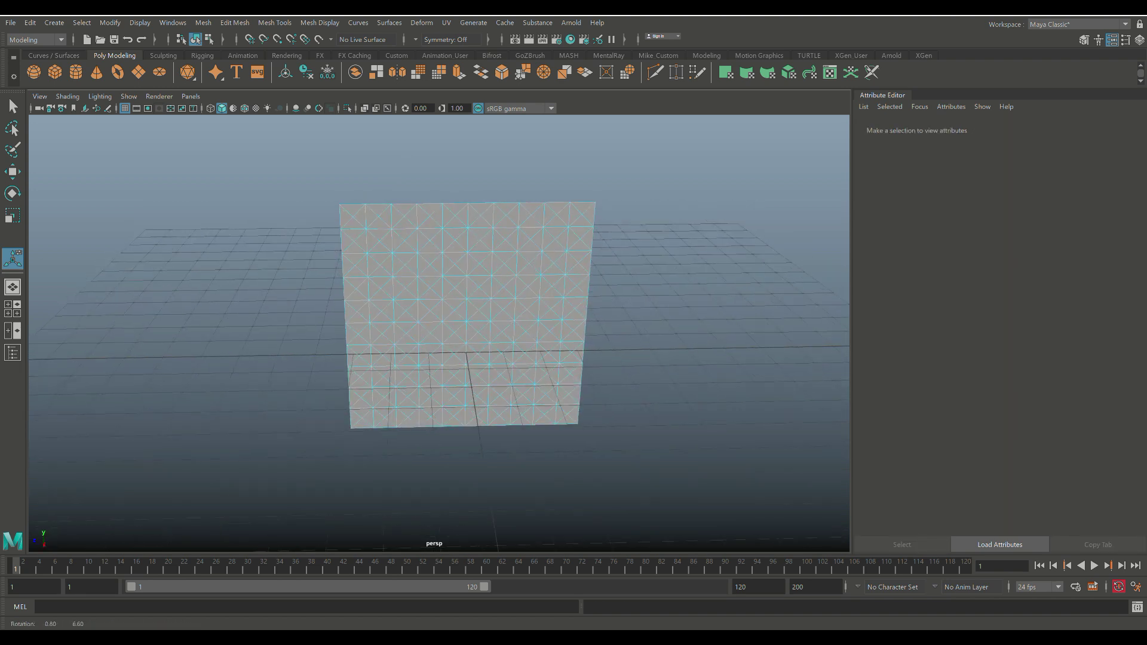
alt+drag(429, 470, 418, 471)
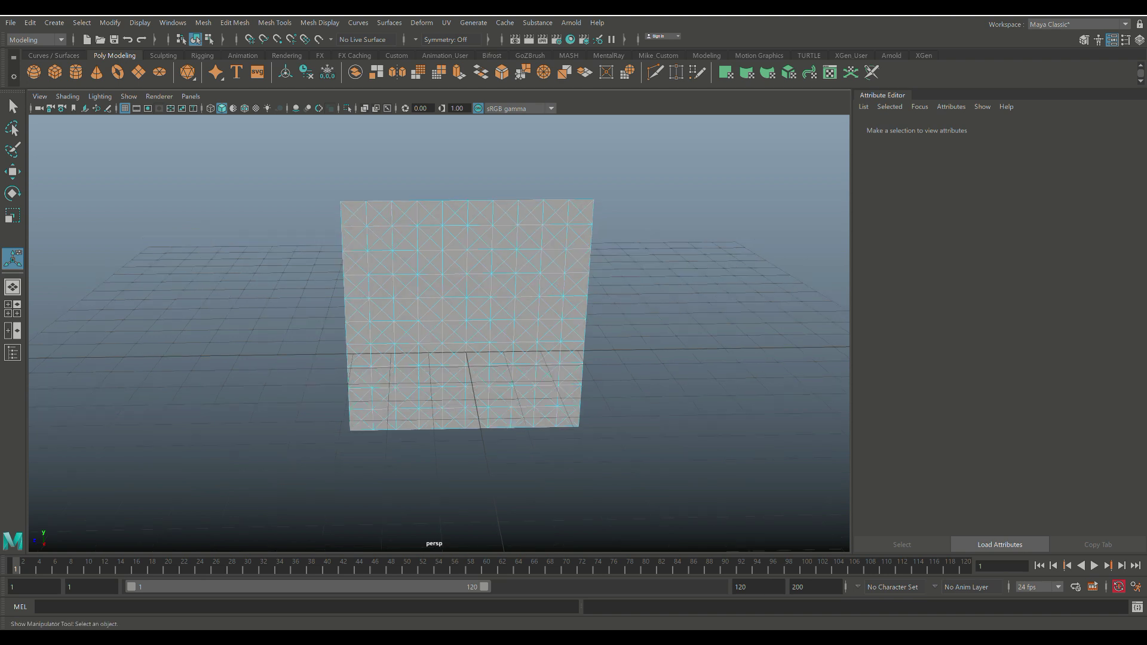
click(82, 22)
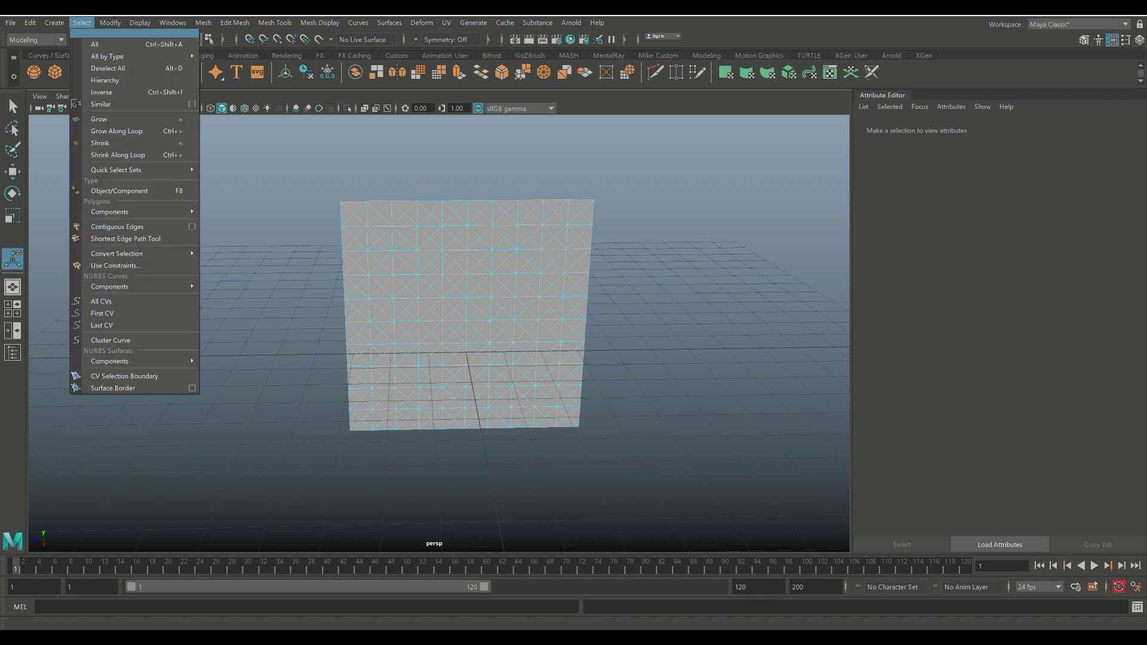
mouse_move(116, 170)
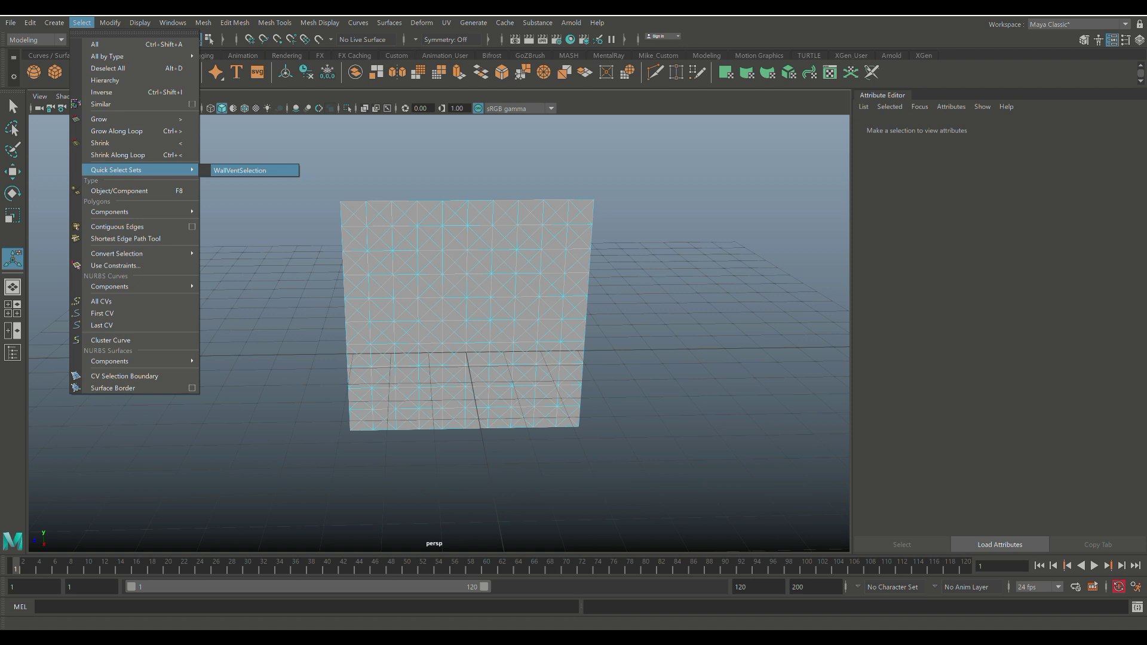
click(240, 171)
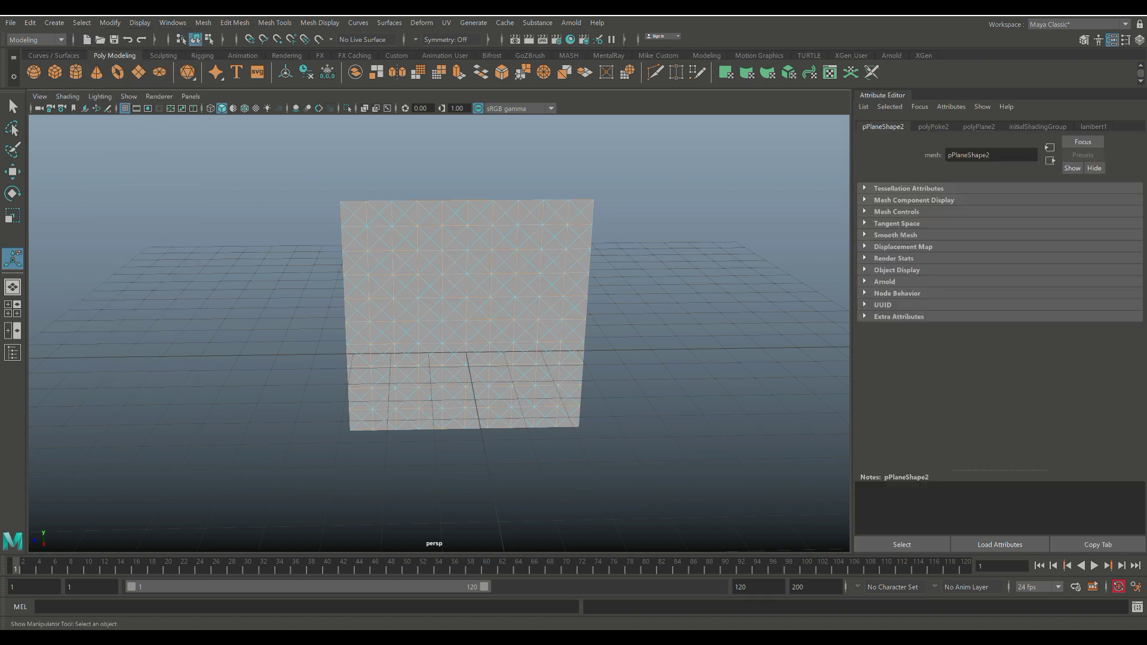
key(Delete)
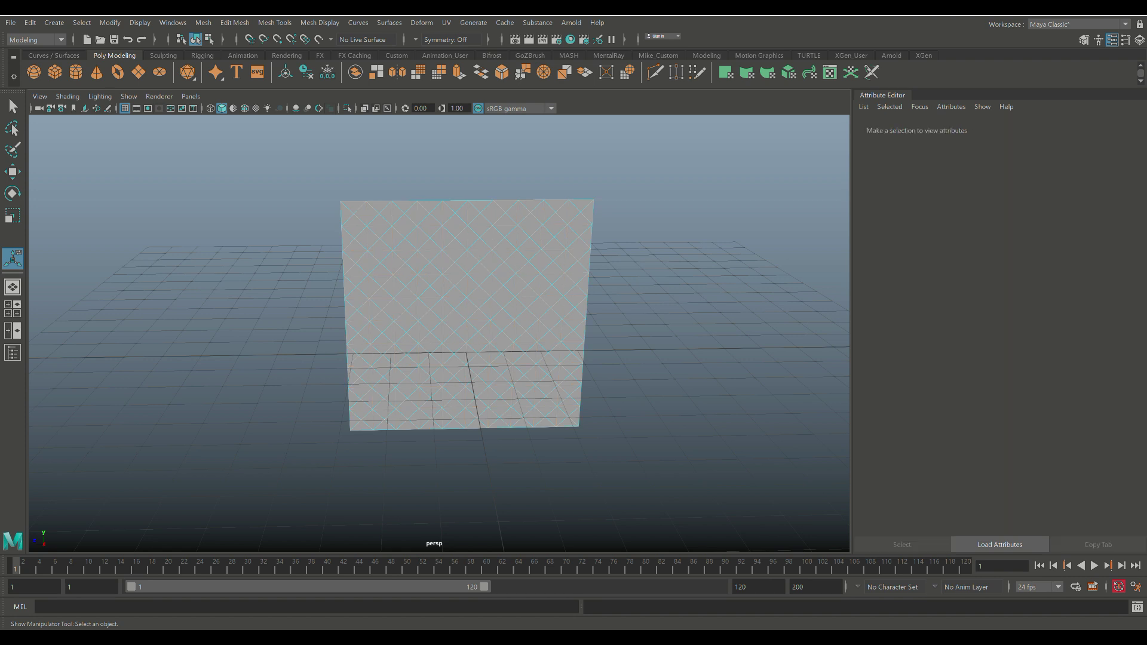
scroll(467, 314, up, 3)
scroll(466, 314, down, 3)
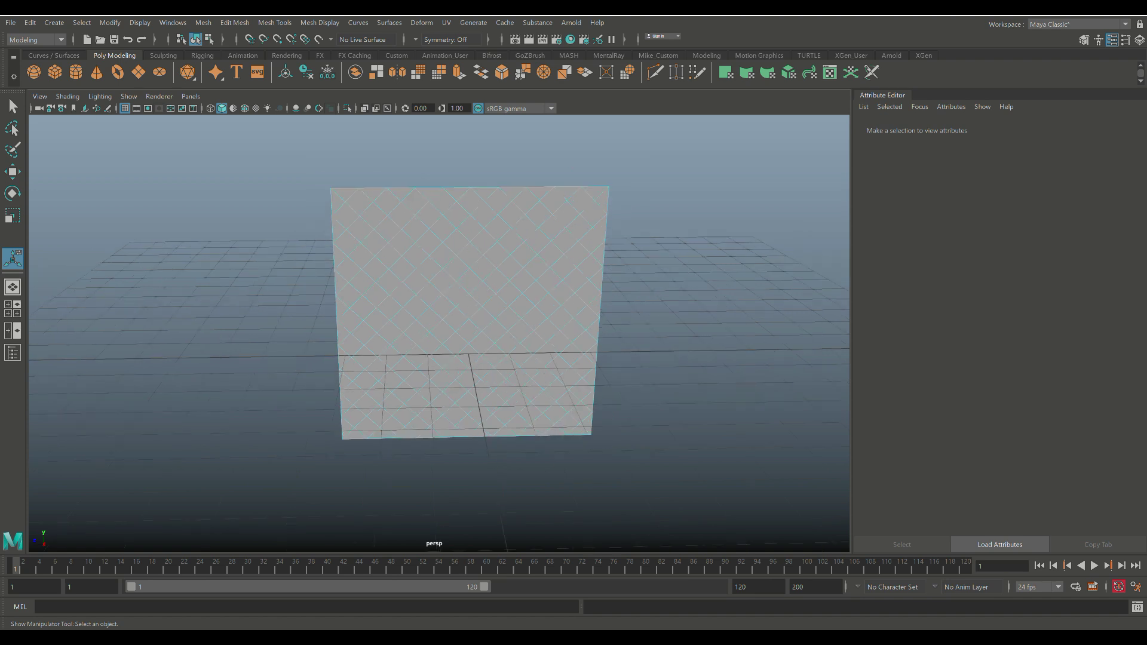
- Extrude all of the plane's diamond faces with Keep Faces Together off and an offset of 0.05
alt+drag(466, 353, 447, 305)
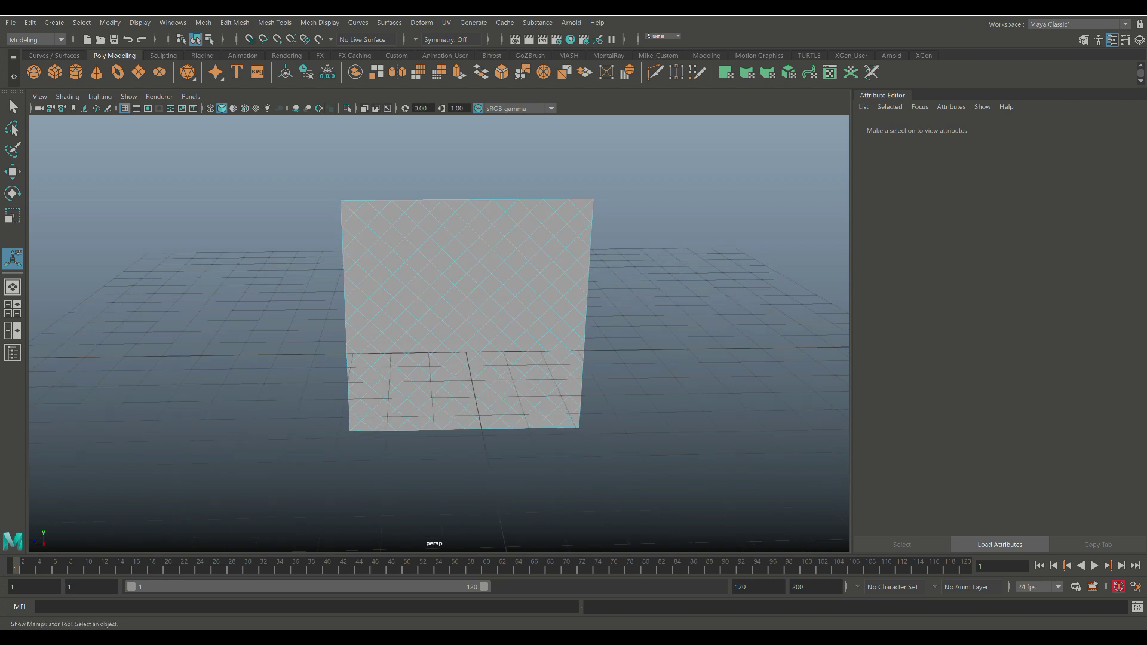
right_drag(514, 251, 515, 284)
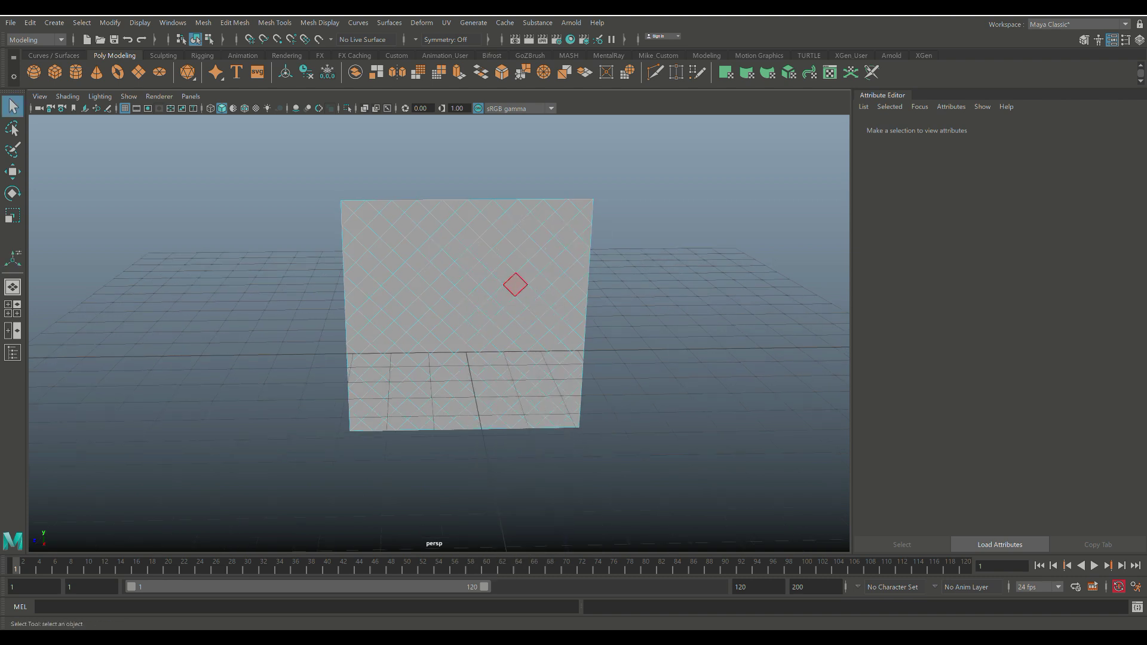
drag(682, 153, 248, 511)
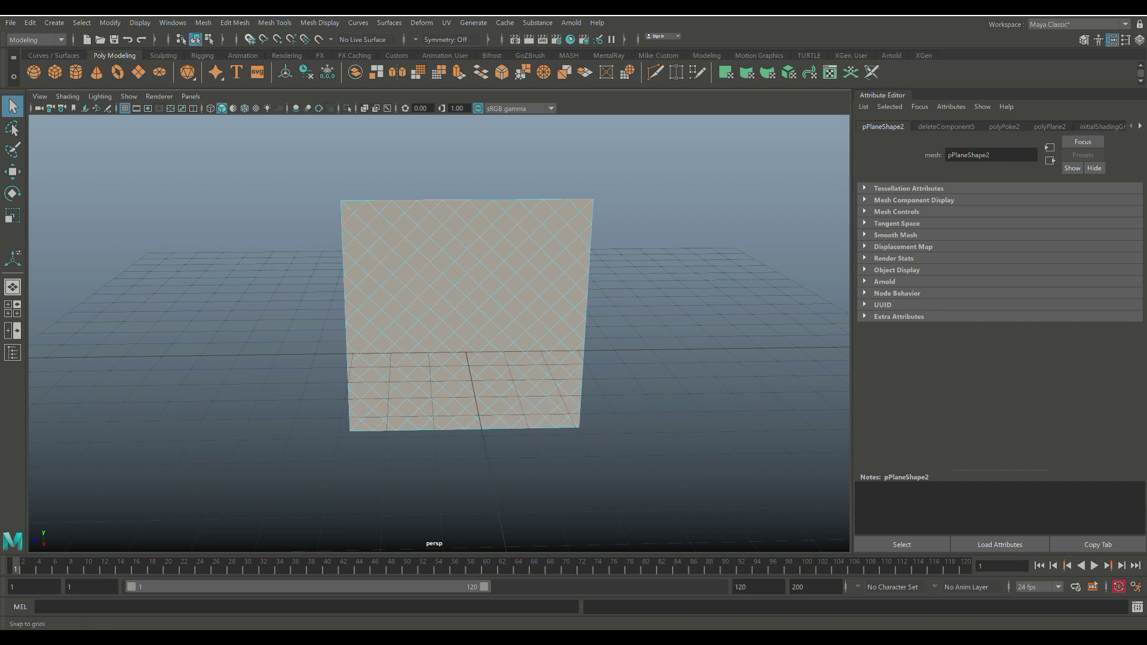
key(ctrl+e)
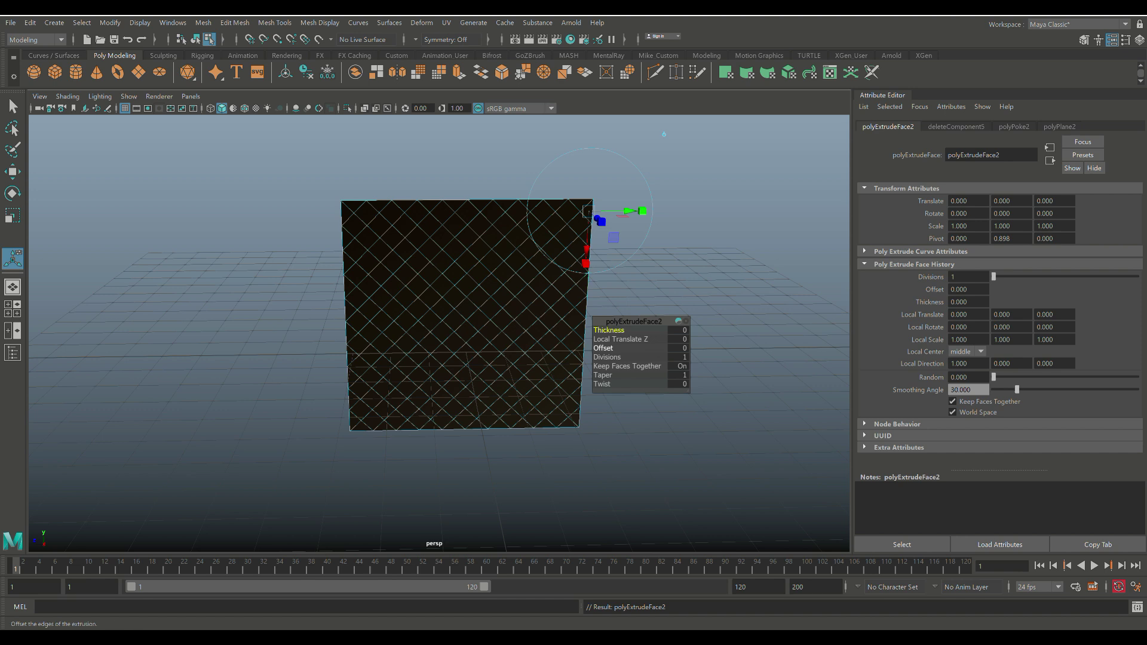
click(627, 365)
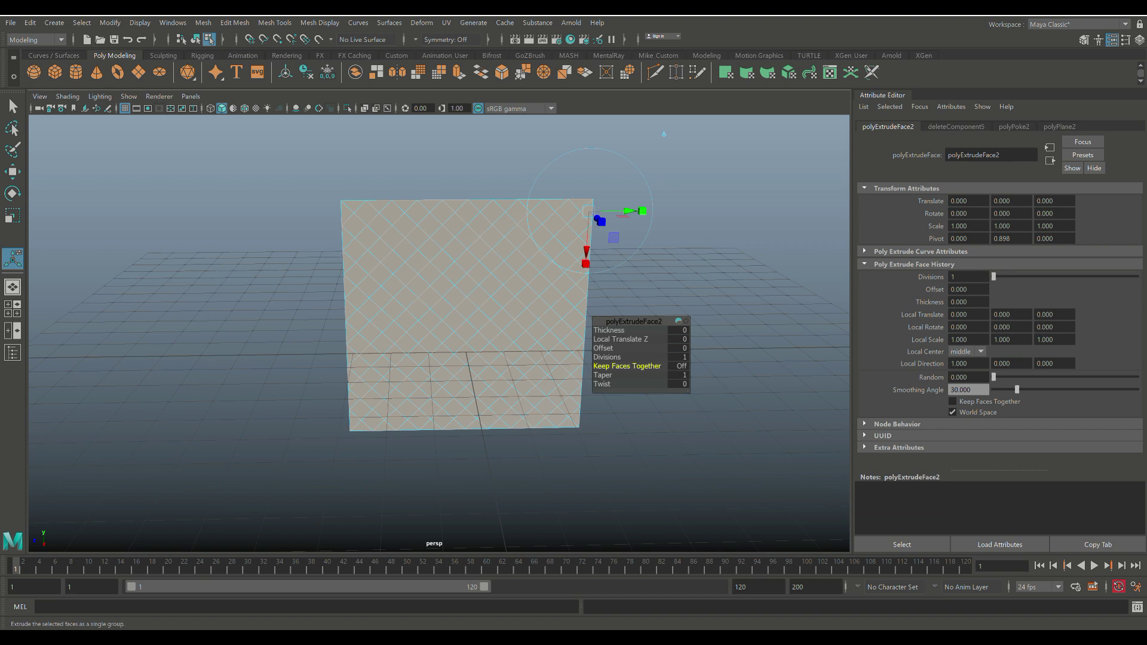
click(677, 347)
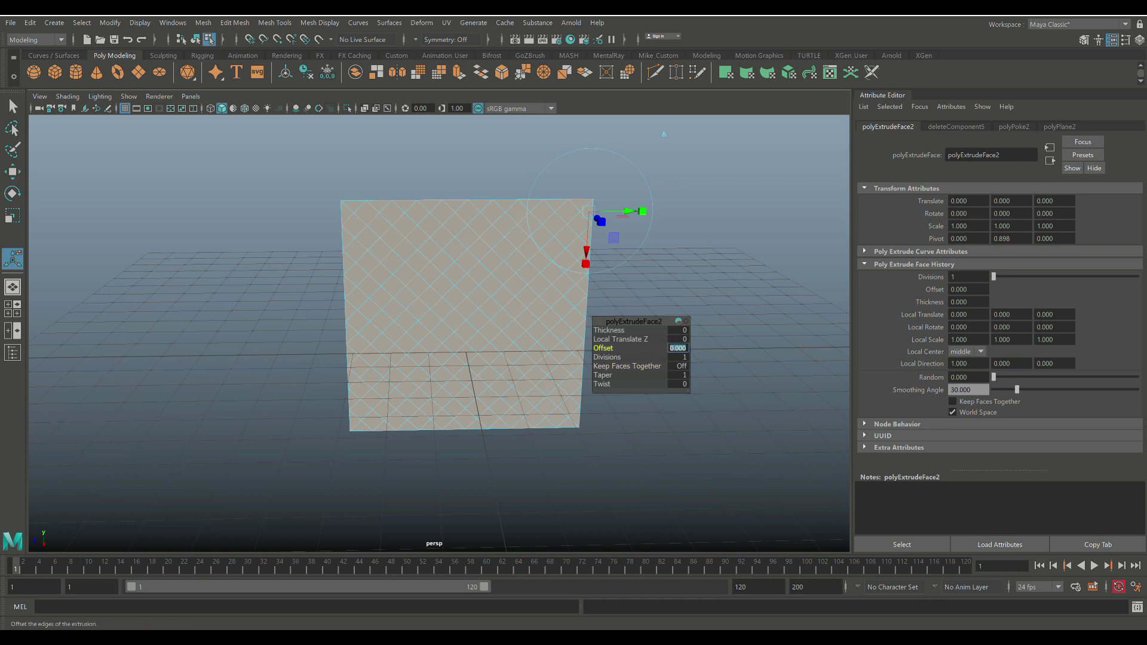
text(0)
key(Return)
scroll(473, 291, up, 5)
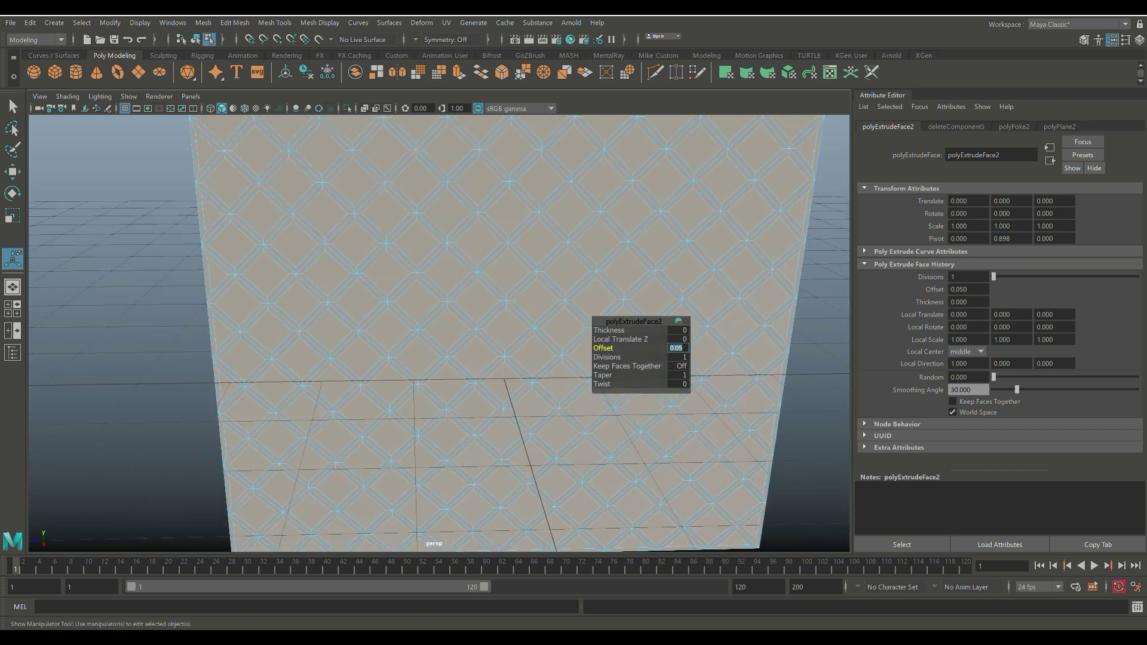
scroll(439, 333, up, 2)
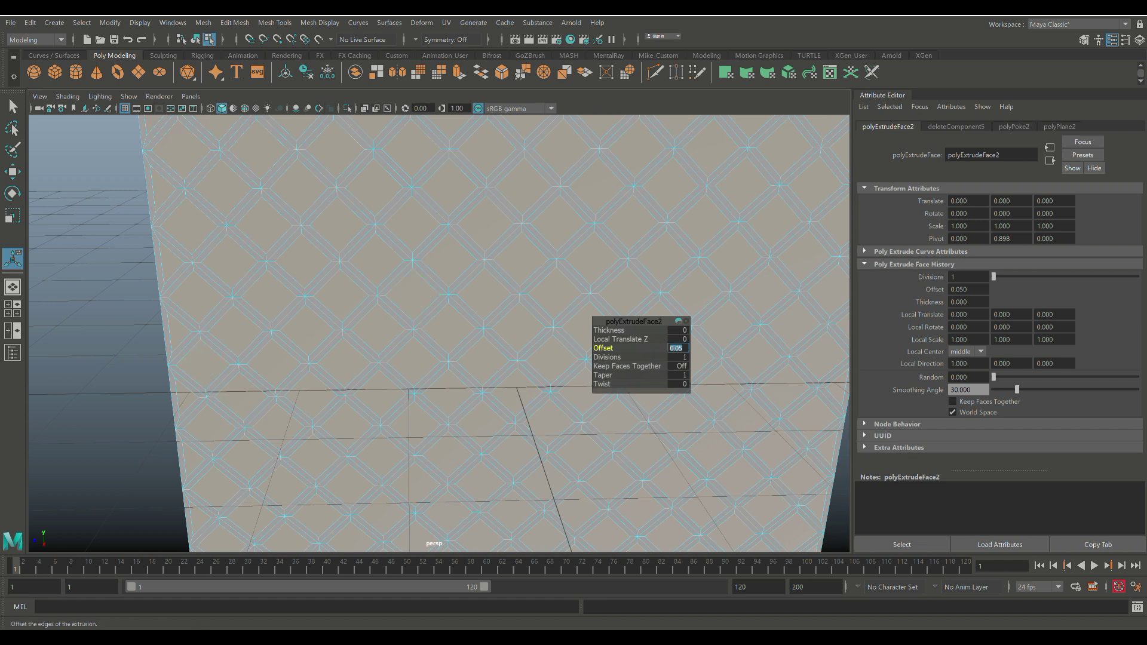
- Delete the selected inset diamond faces, leaving an open lattice
key(alt+d)
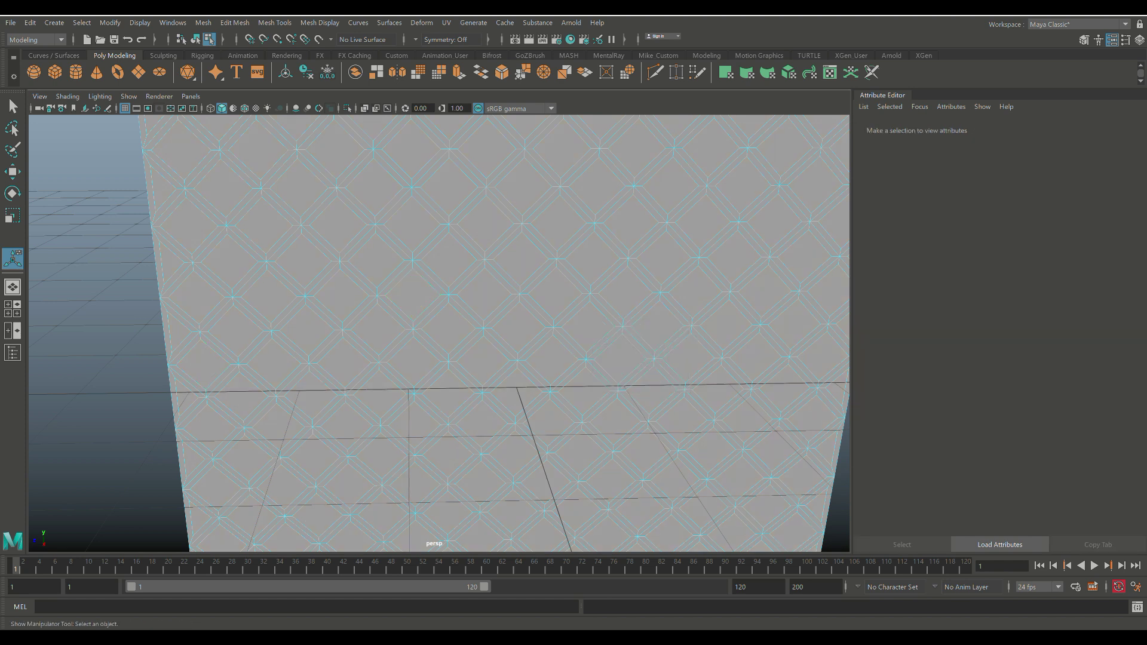
key(ctrl+z)
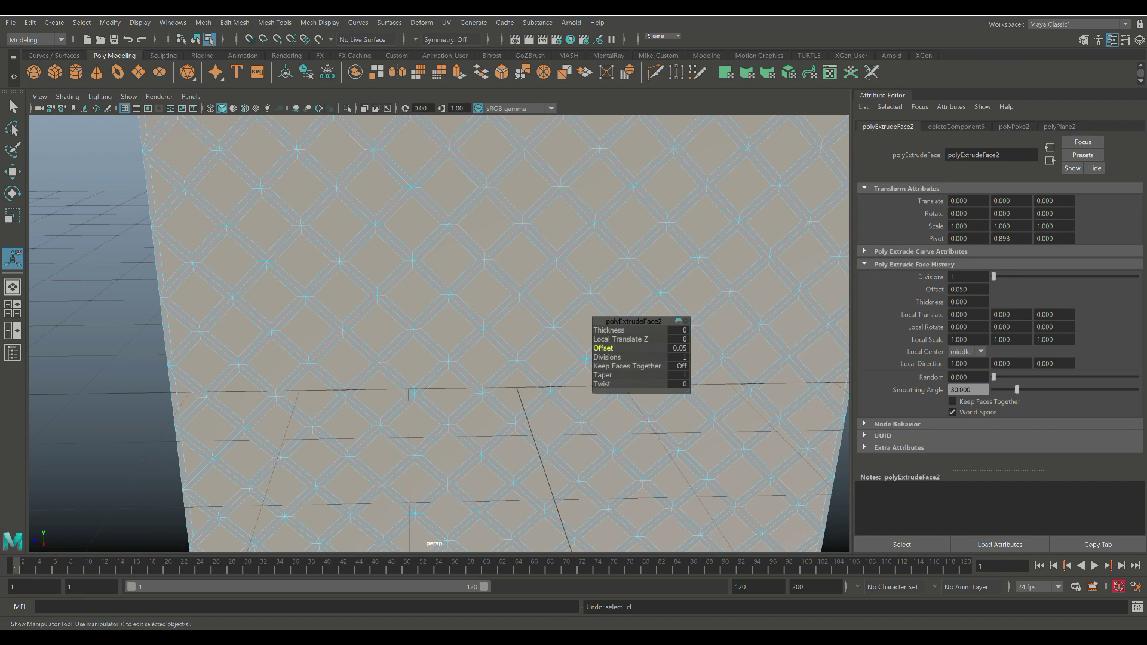
key(Escape)
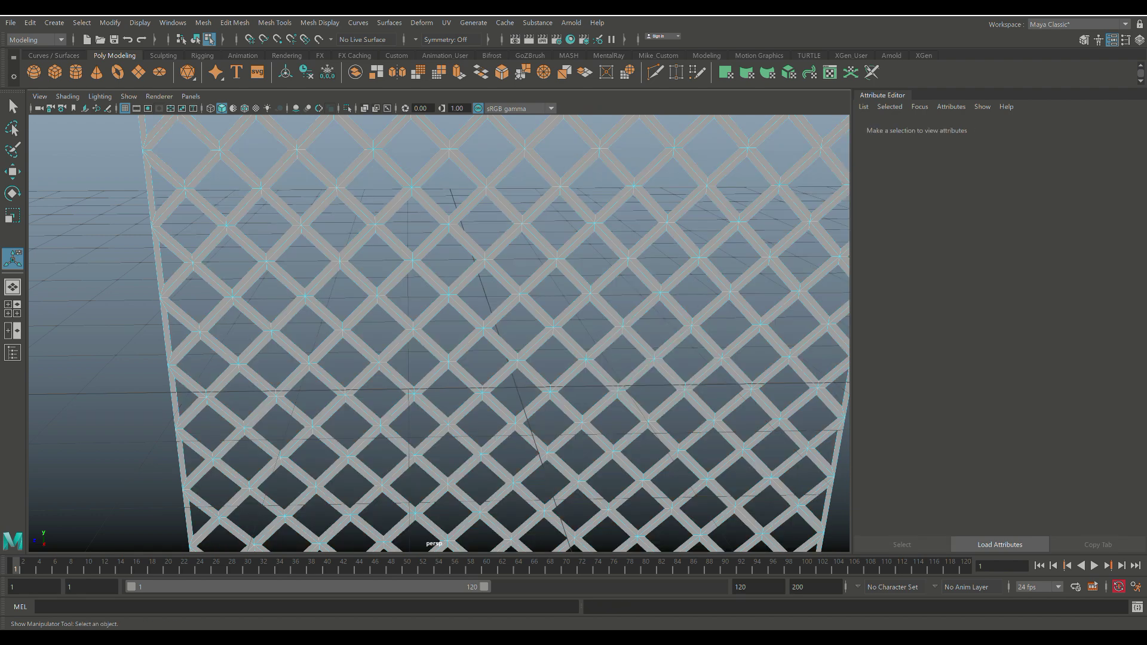
- Extrude the lattice faces with Keep Faces Together on and a thickness of 0.1
scroll(359, 342, down, 8)
alt+drag(397, 387, 486, 289)
right_drag(524, 187, 588, 165)
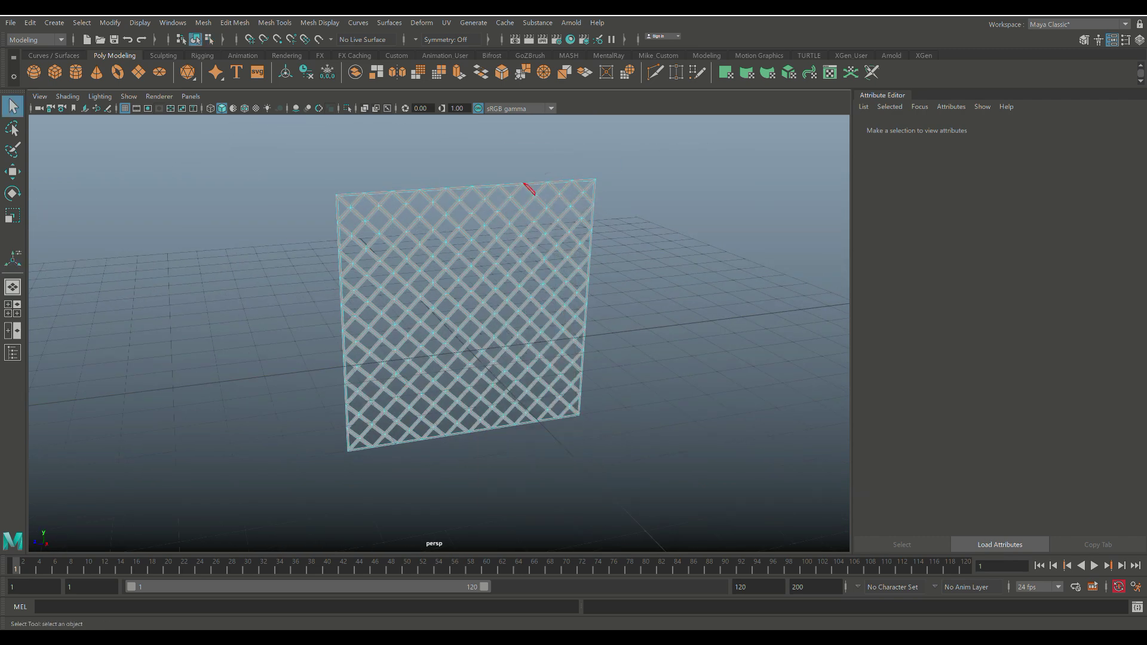
click(524, 185)
key(ctrl+e)
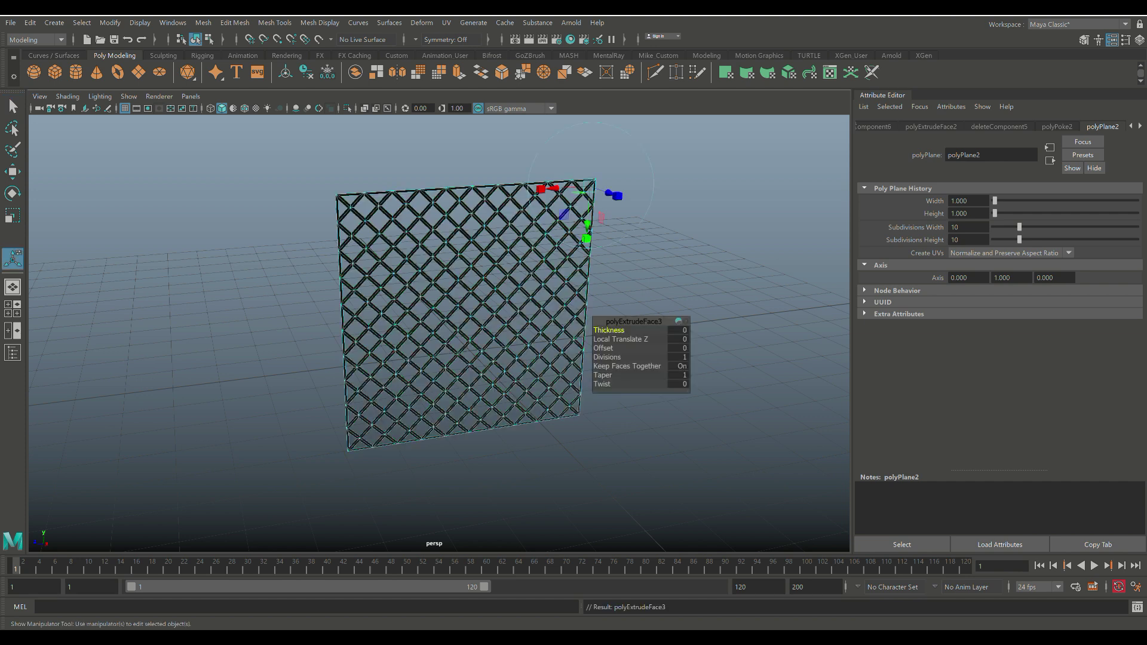
click(677, 330)
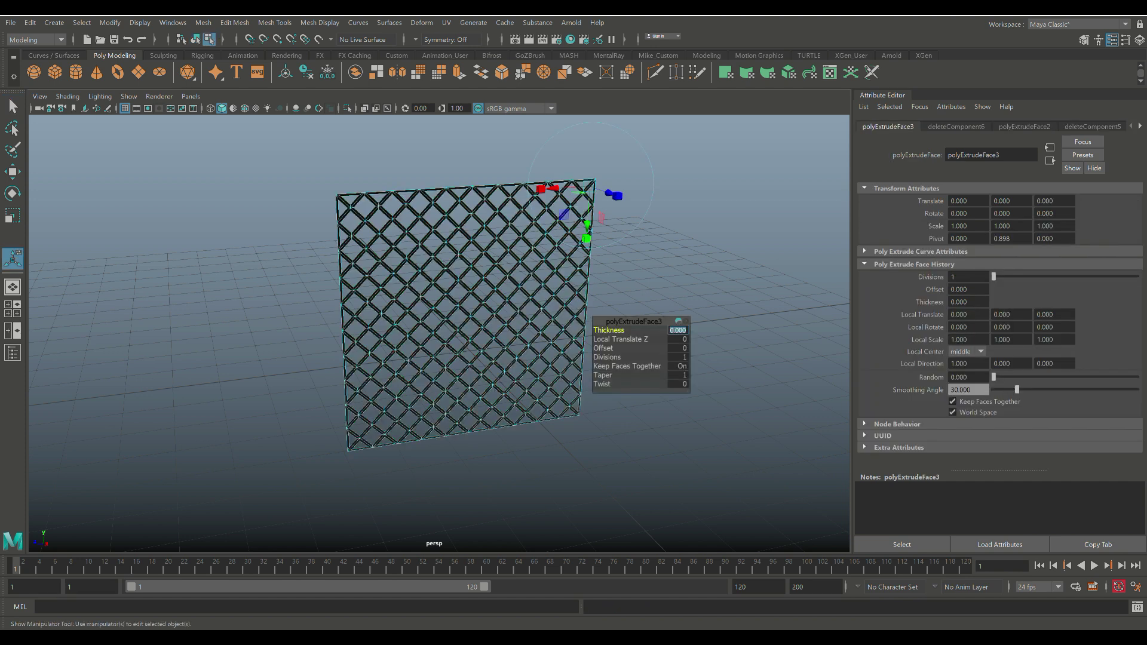
text(0.1)
key(Return)
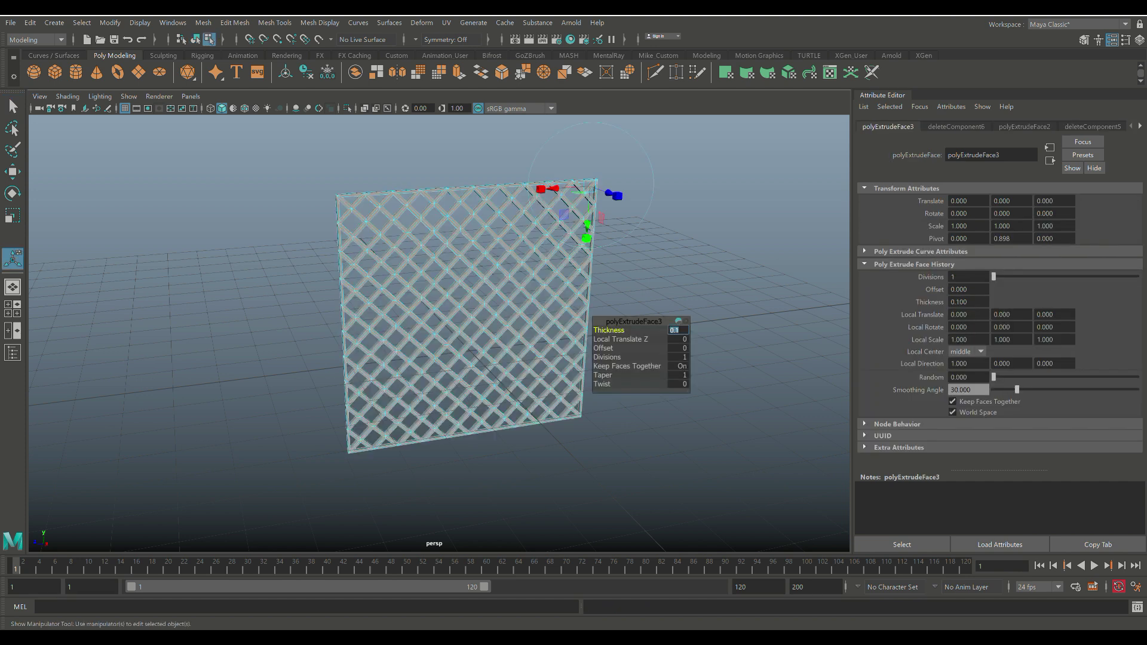
- Show all hidden objects in the scene, bringing back the wall around the lattice
alt+right_drag(567, 366, 771, 366)
scroll(439, 334, down, 10)
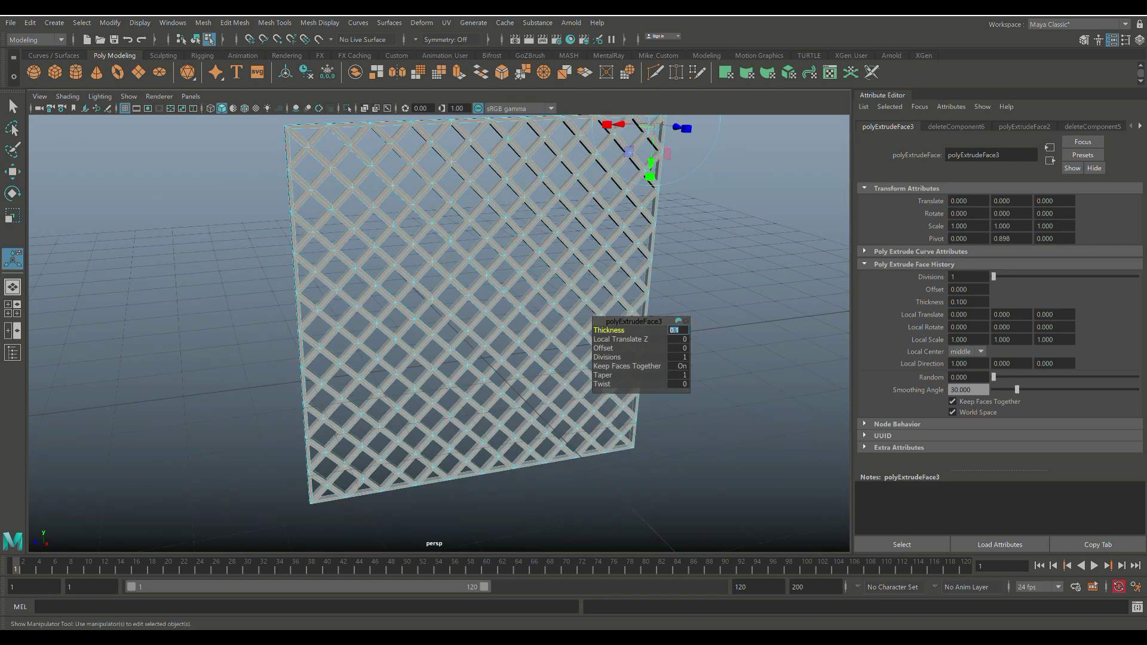
click(140, 23)
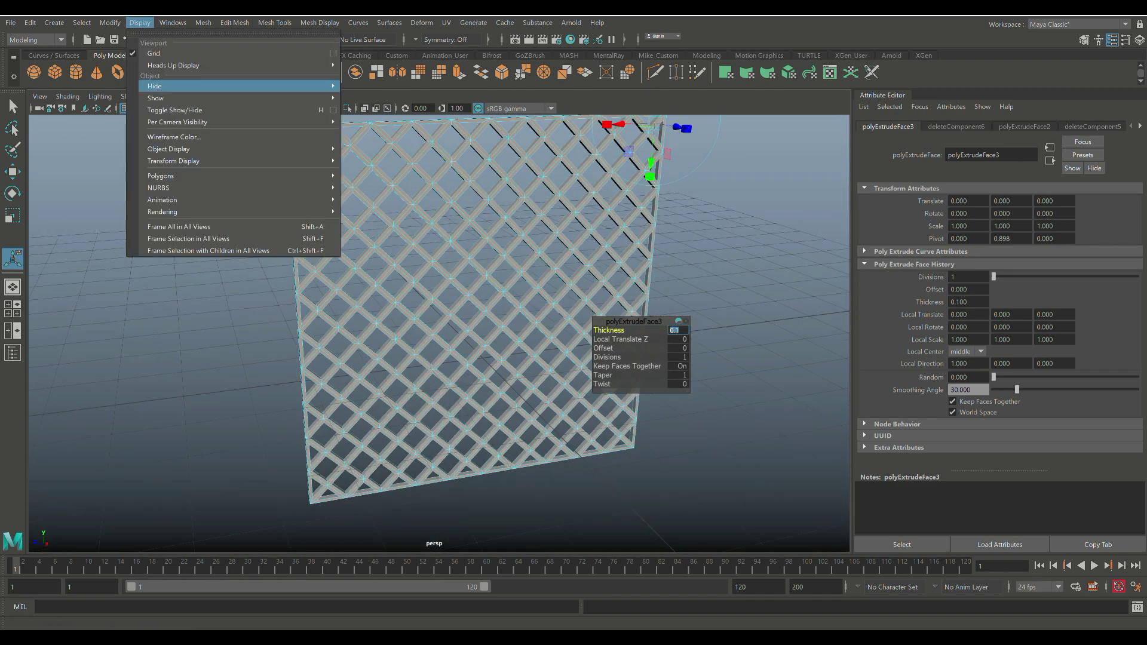
mouse_move(180, 98)
click(358, 156)
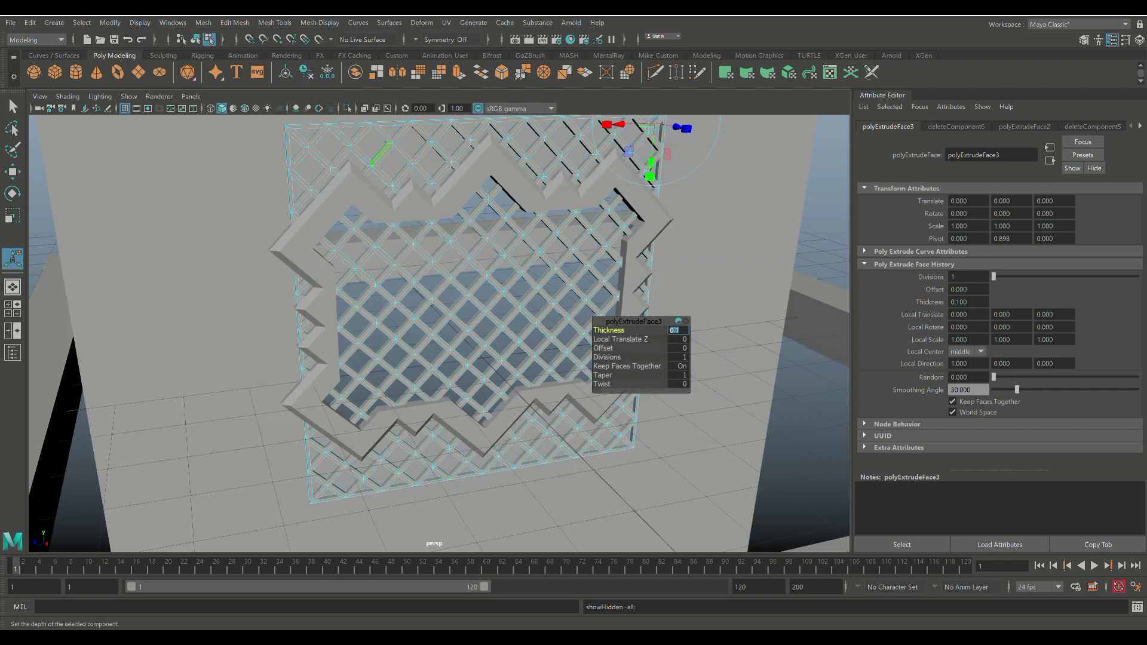
- Select the large rectangular frame object surrounding the wall and delete it
scroll(388, 212, down, 5)
alt+drag(418, 334, 496, 342)
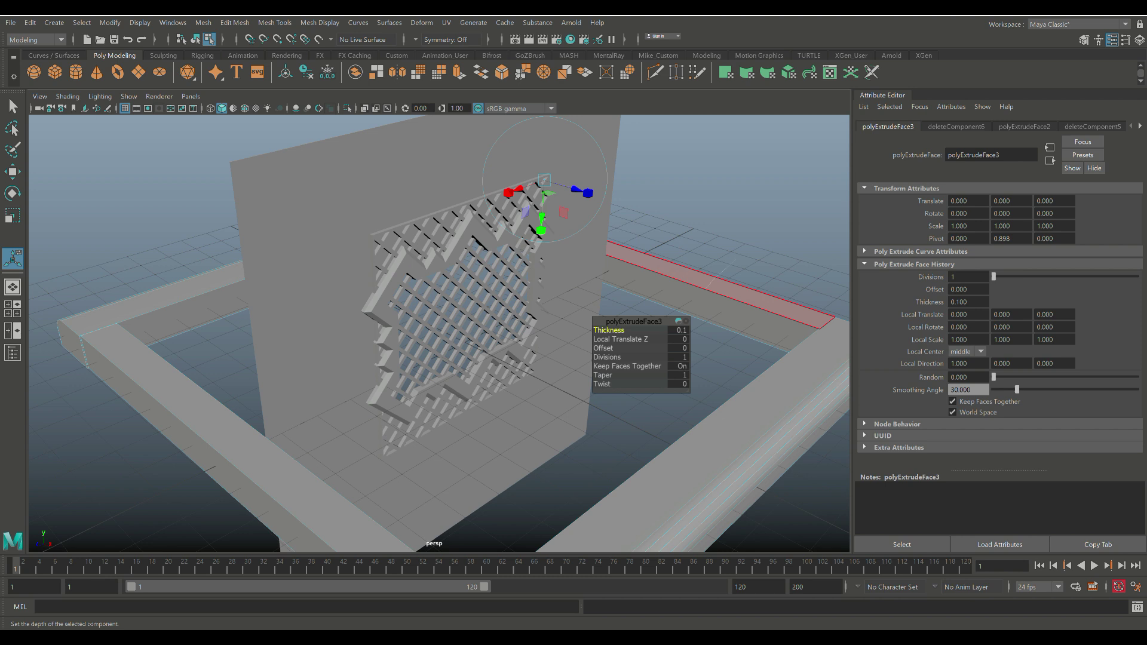
right_click(704, 288)
click(763, 268)
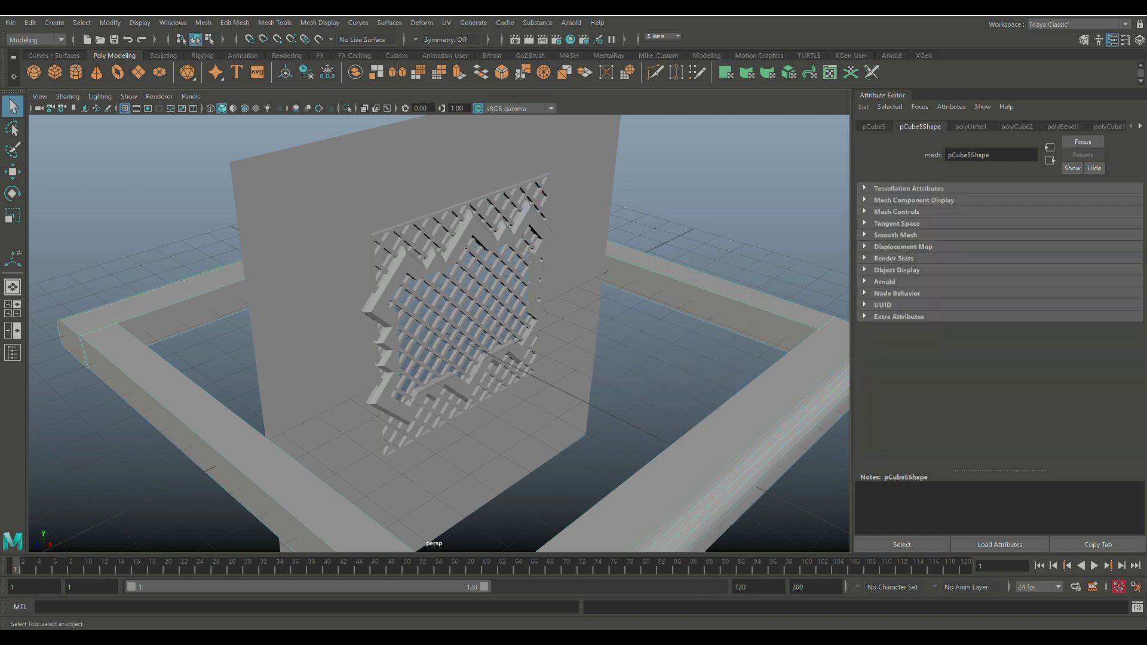
key(Delete)
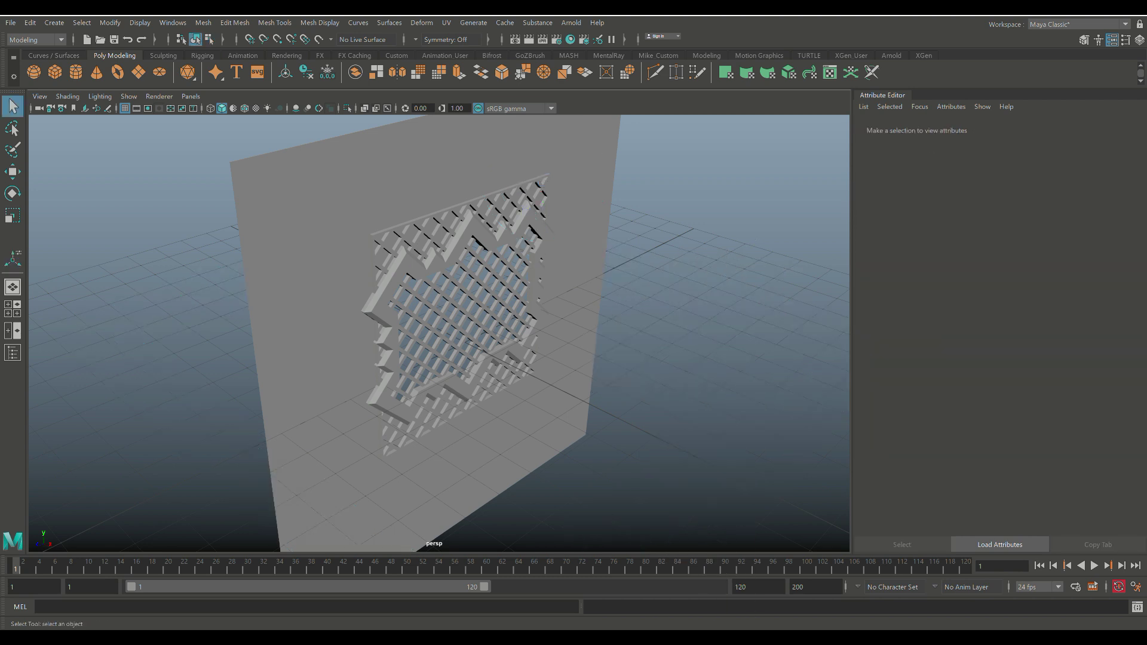
- Move the lattice back along its depth axis so it sits behind the wall and shows only through the jagged opening
click(460, 310)
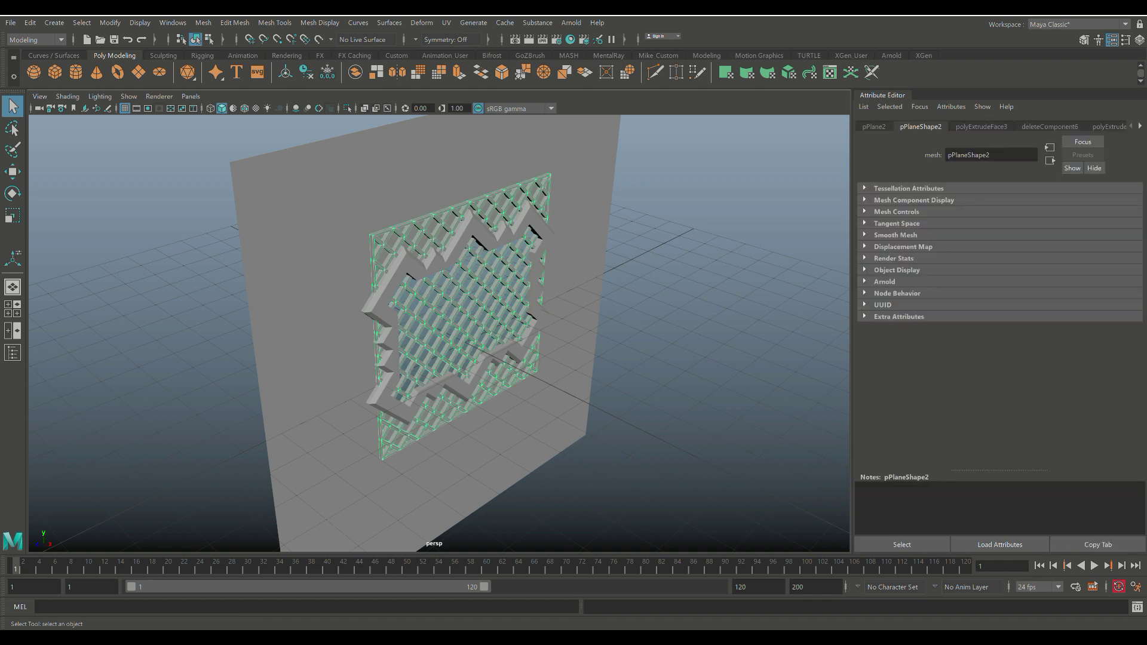
key(w)
drag(509, 333, 344, 280)
scroll(439, 333, up, 4)
key(alt+d)
scroll(439, 333, down, 4)
scroll(439, 334, up, 3)
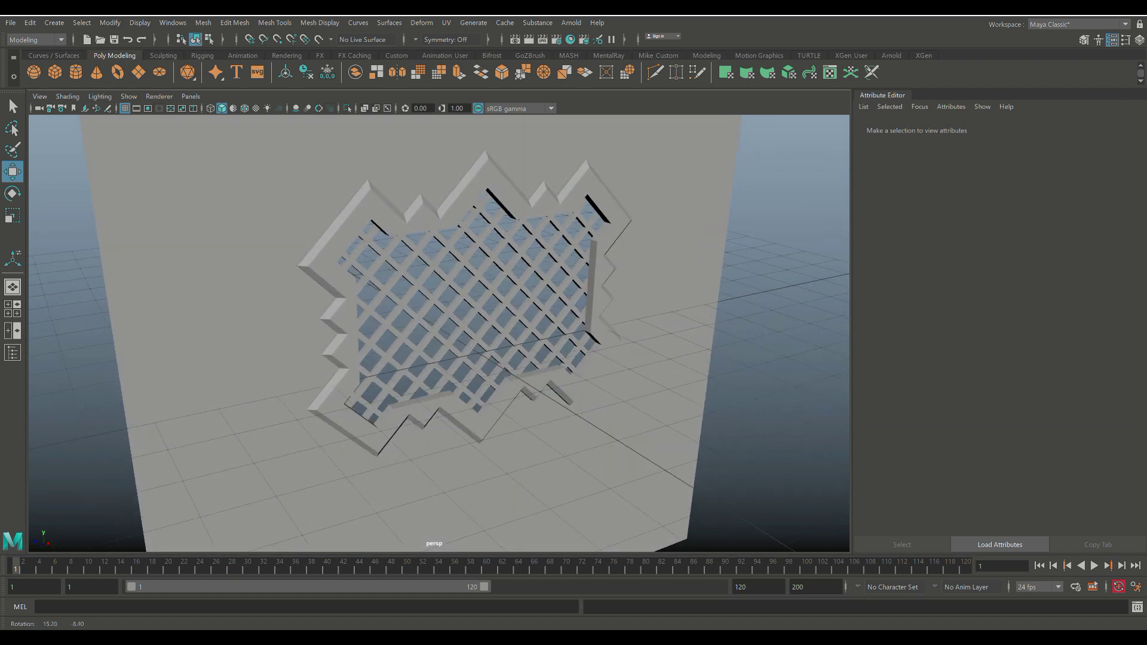
scroll(439, 334, up, 3)
scroll(438, 333, down, 5)
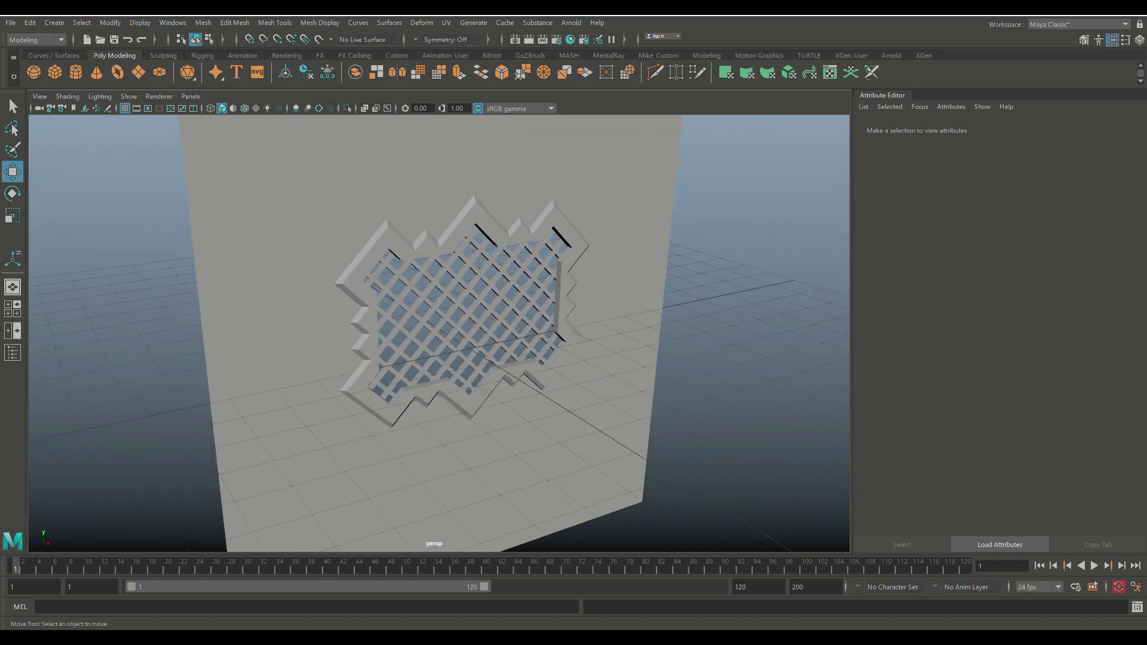
- Scale the lattice uniformly to about 7.5 so it fills the jagged opening
alt+drag(439, 333, 350, 280)
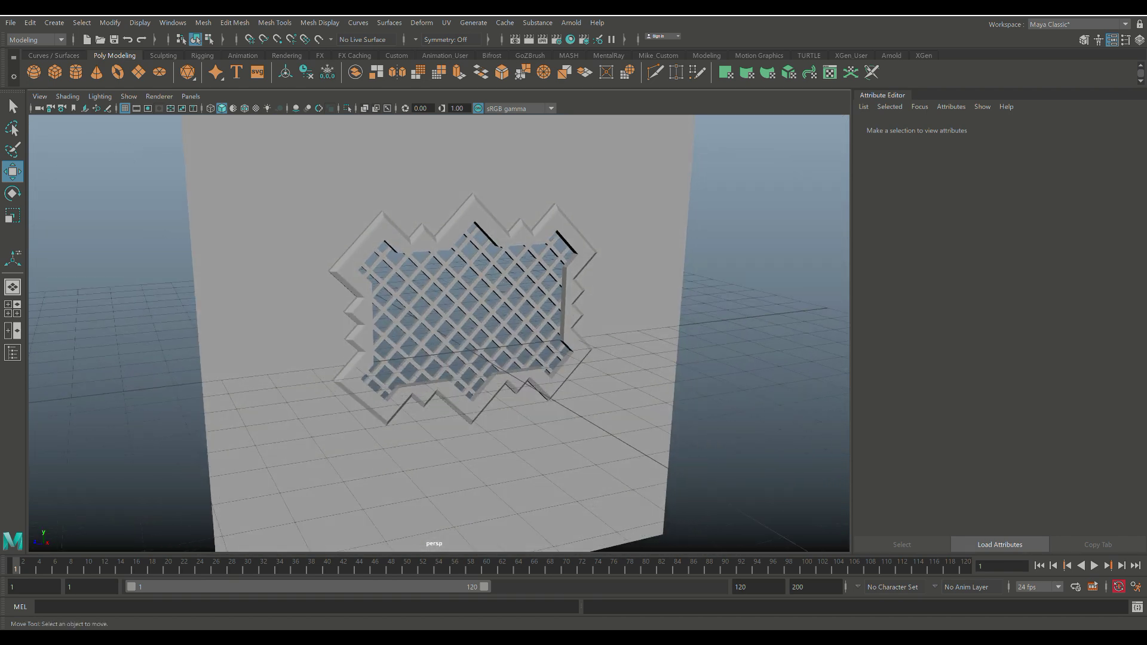
click(469, 314)
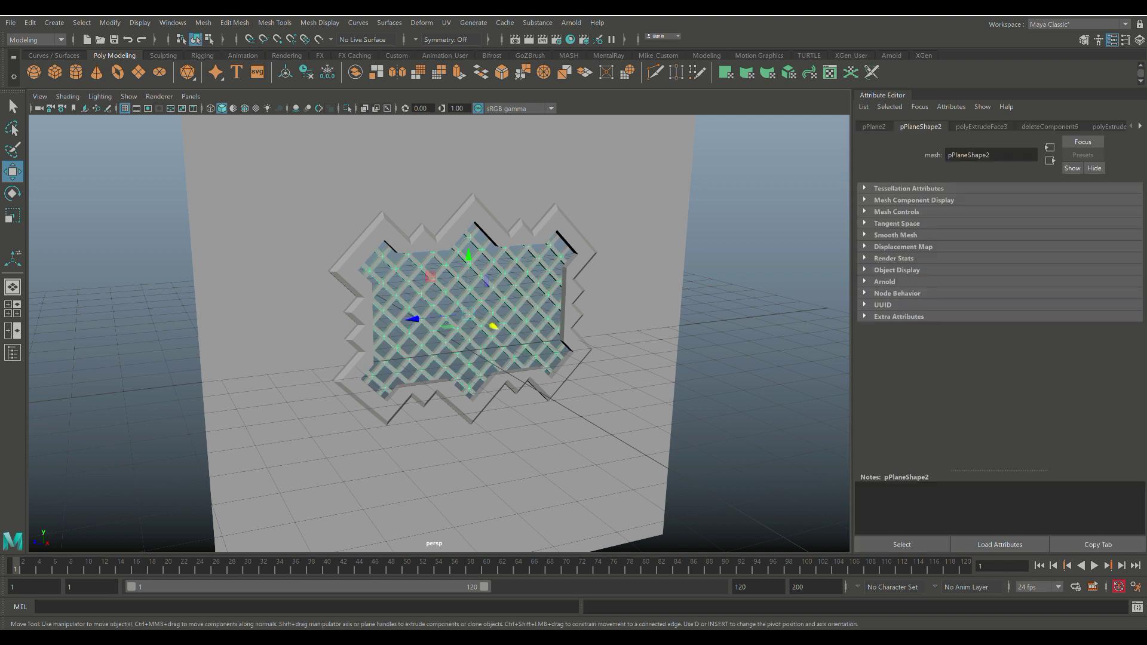
key(r)
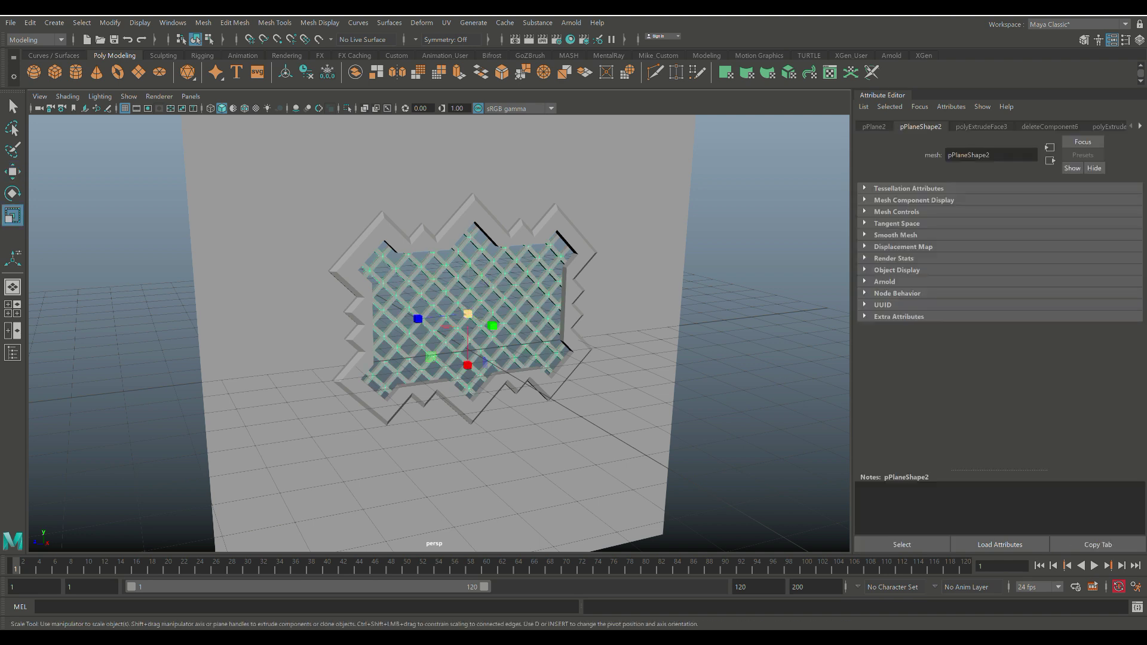
mouse_move(468, 314)
mouse_down()
mouse_move(403, 314)
mouse_move(573, 318)
mouse_move(471, 317)
mouse_up()
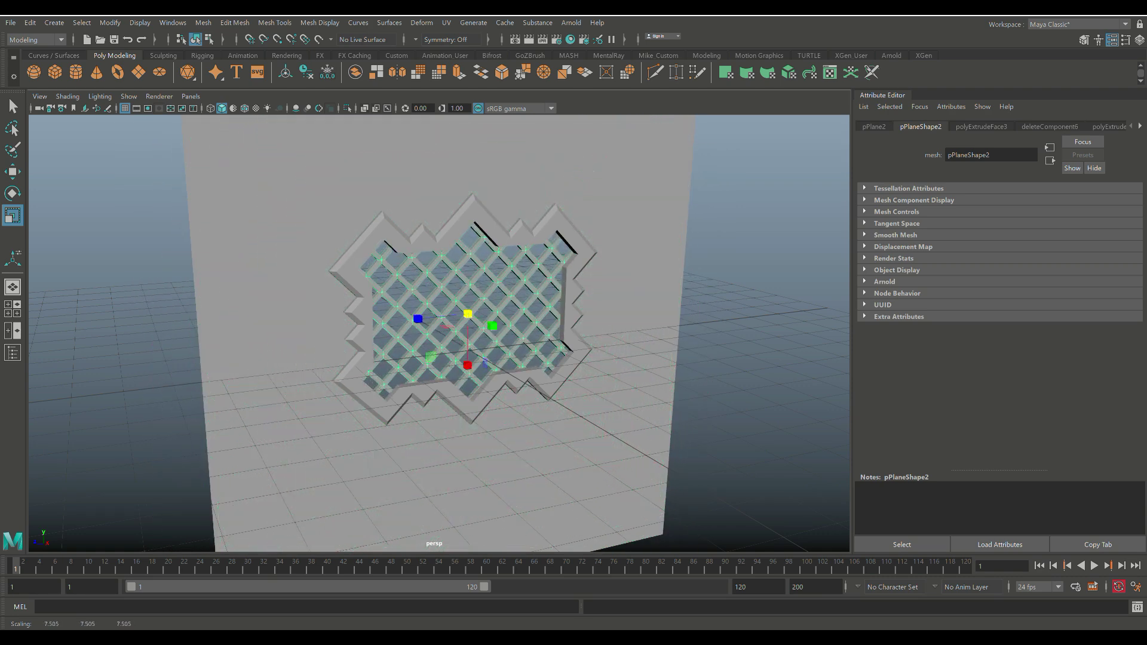